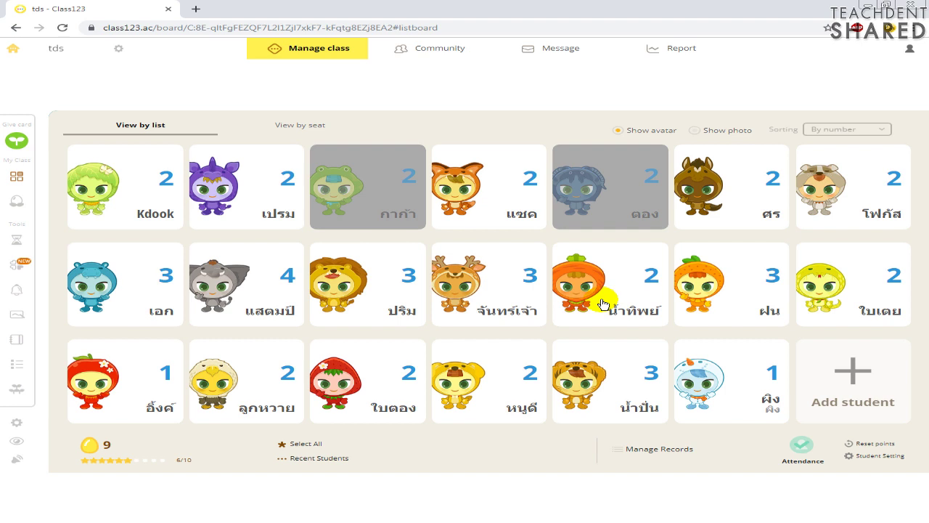
Step: Switch to the seating view and select all students except one each in Groups 2, 3 and 4
click(303, 124)
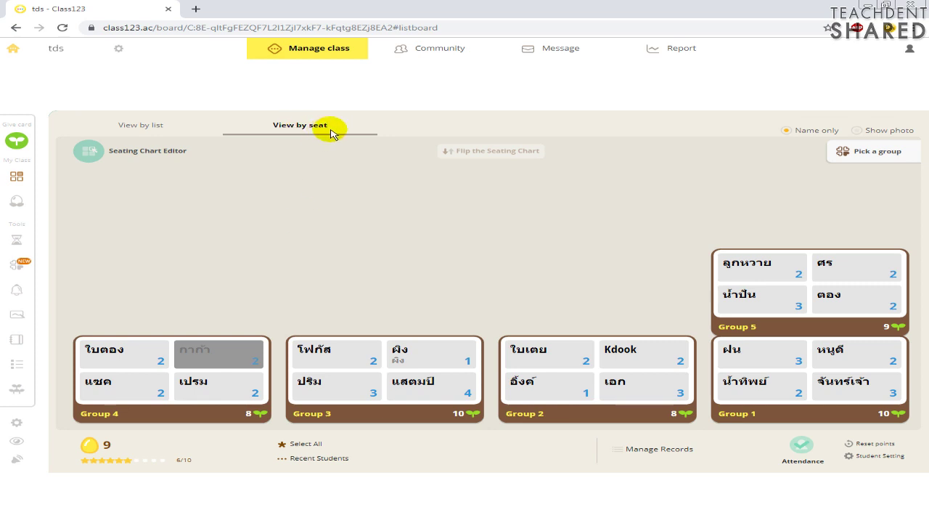
click(284, 443)
click(356, 397)
click(214, 388)
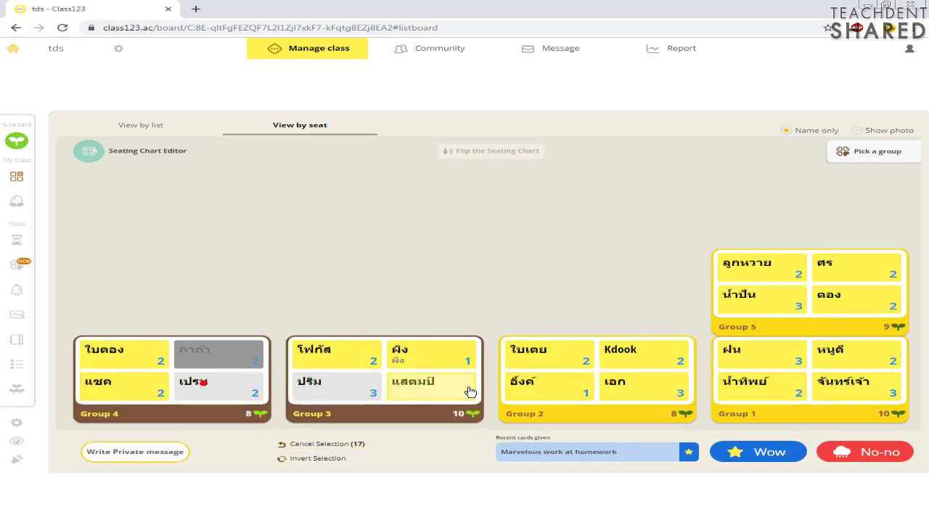
click(564, 392)
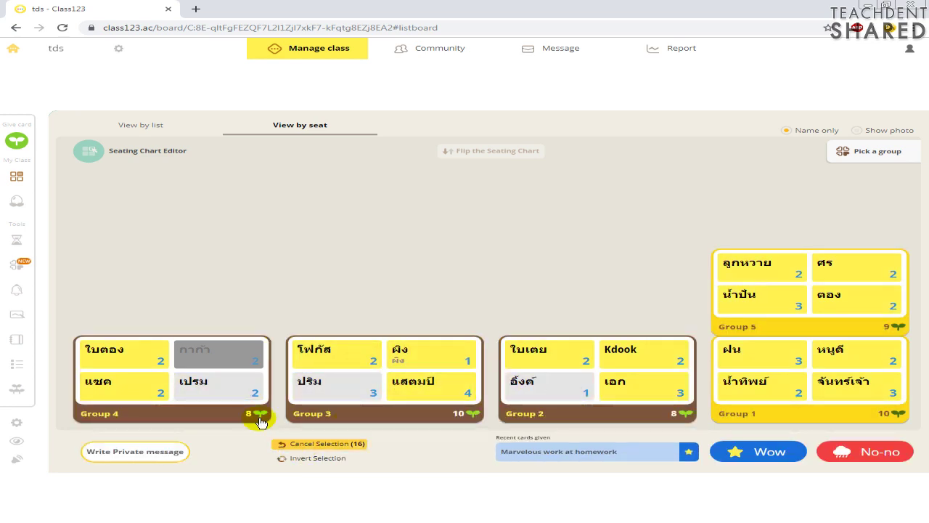
Step: Exclude Group 1 from the selection and give the remaining selected students the Wow card "Responsibly did one's job"
click(752, 403)
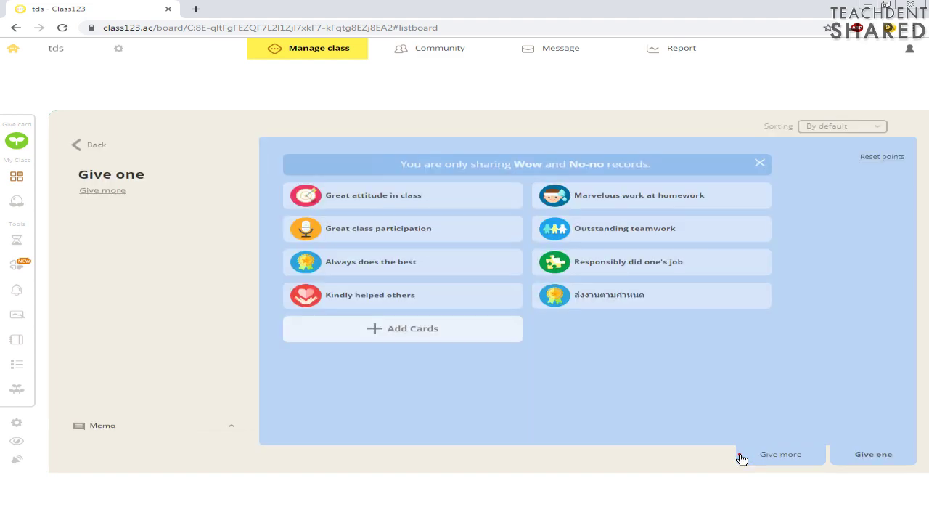
click(586, 268)
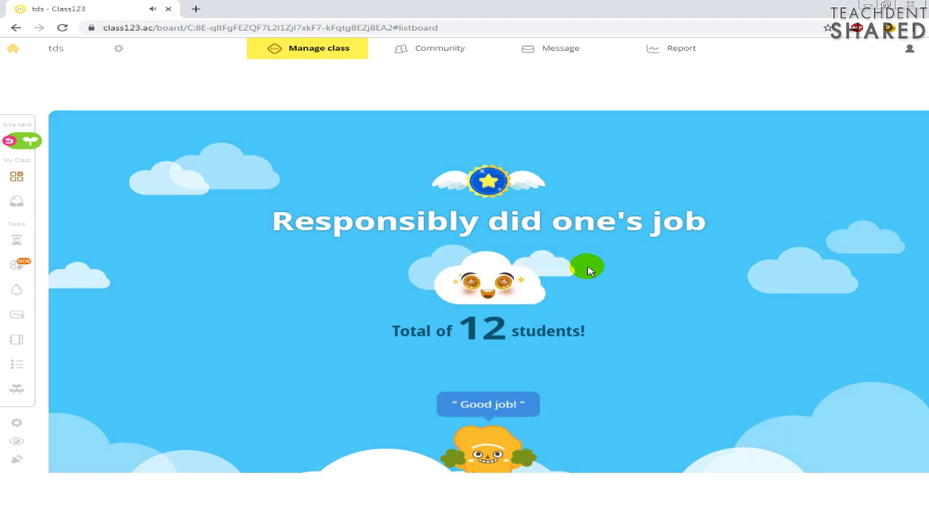
click(588, 270)
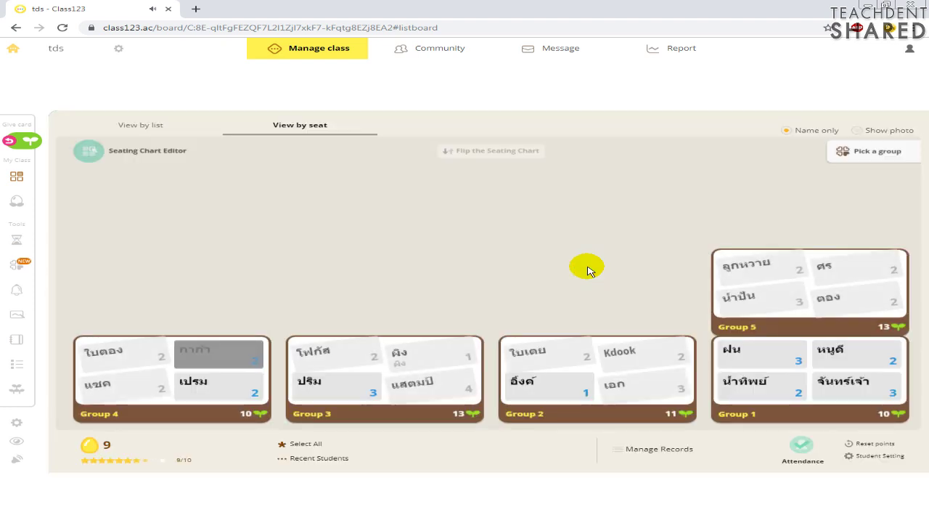
Step: Return to the list view and open the student settings of the class tds
click(140, 127)
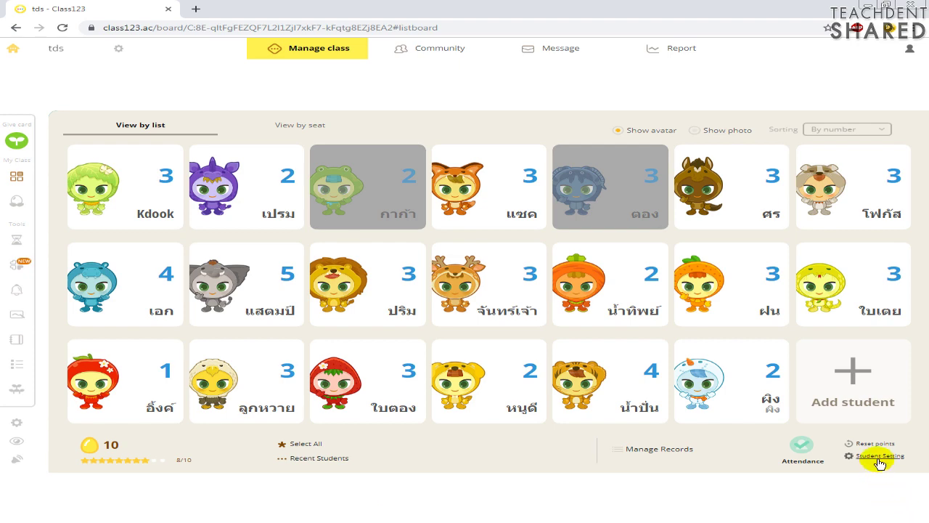
click(119, 51)
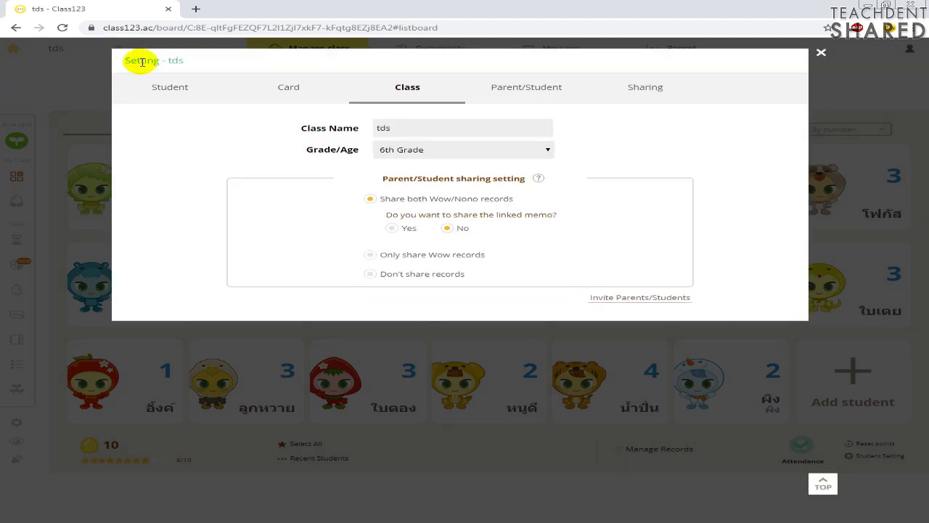
click(180, 90)
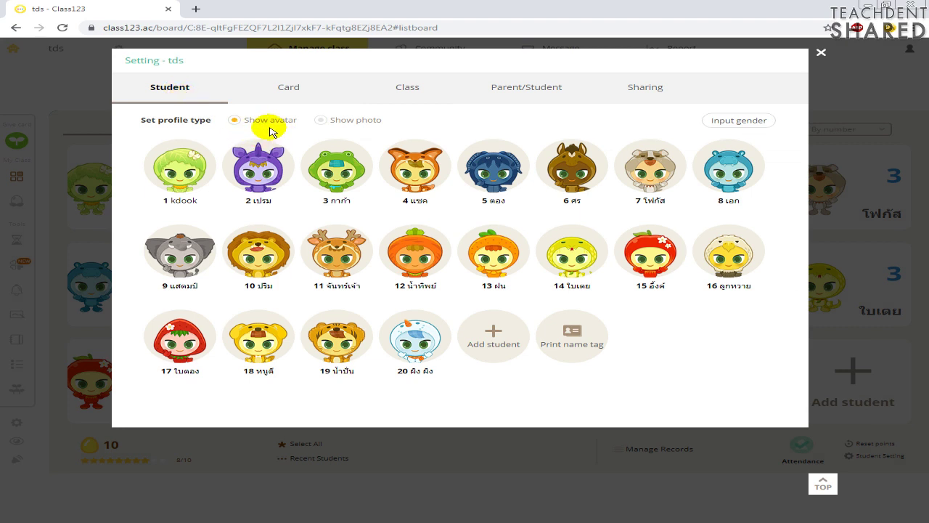
Step: Try the photo profile type for the students, decline the photo upload and restore the avatars
click(360, 125)
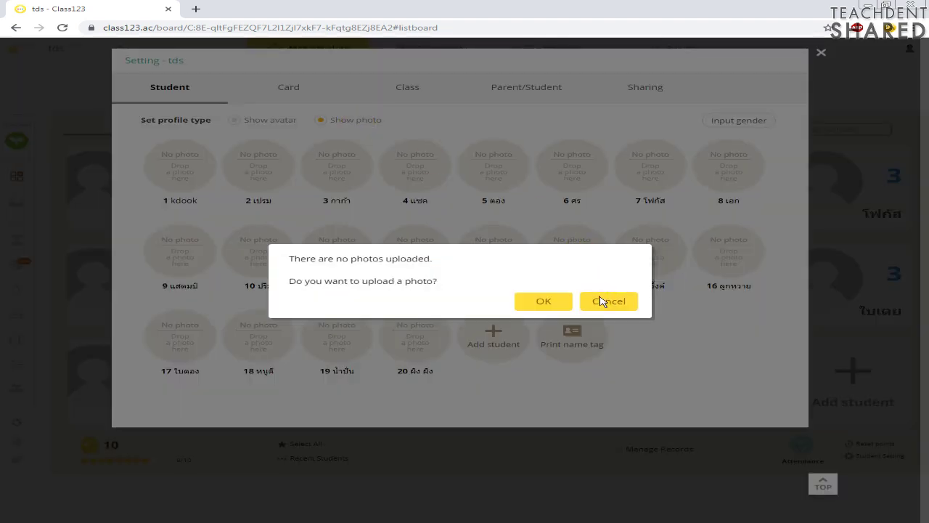
click(604, 301)
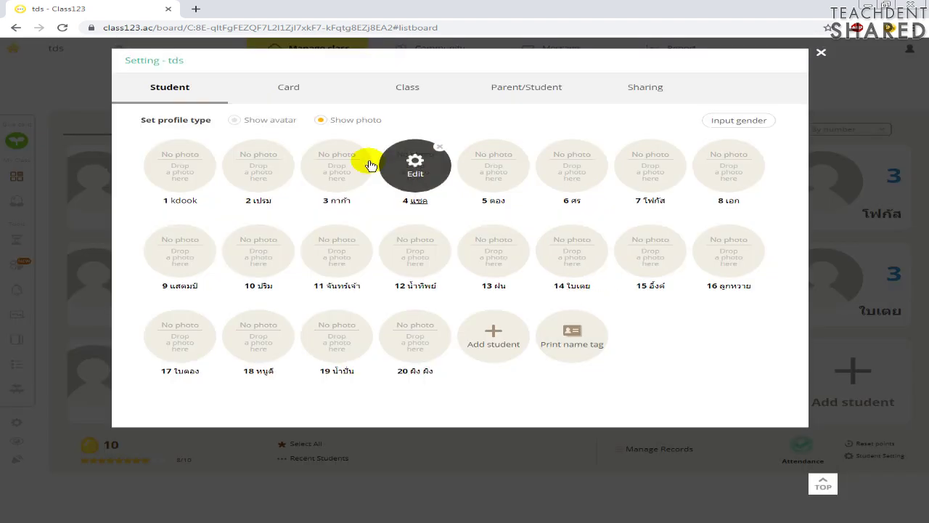
click(288, 123)
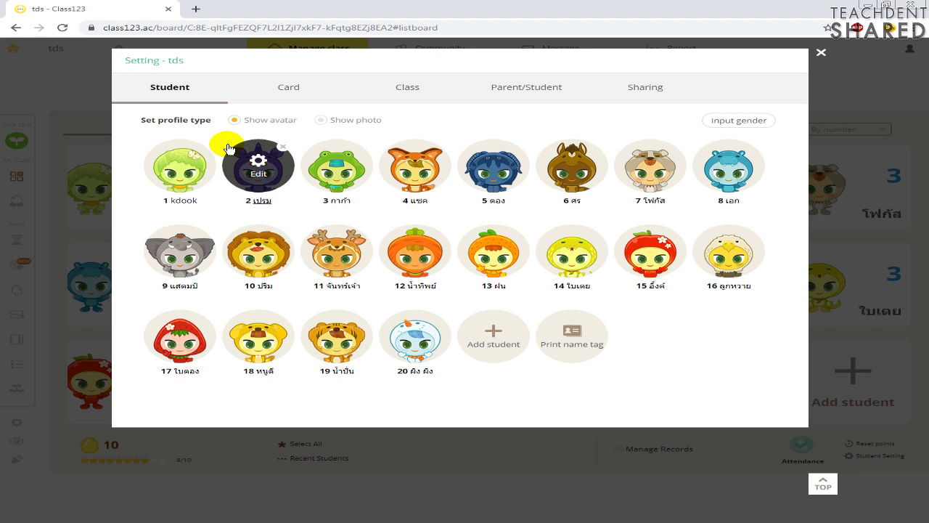
Step: Save name tags for all students as a PDF in the 3 x 7 layout with the Number and Name print style
click(589, 353)
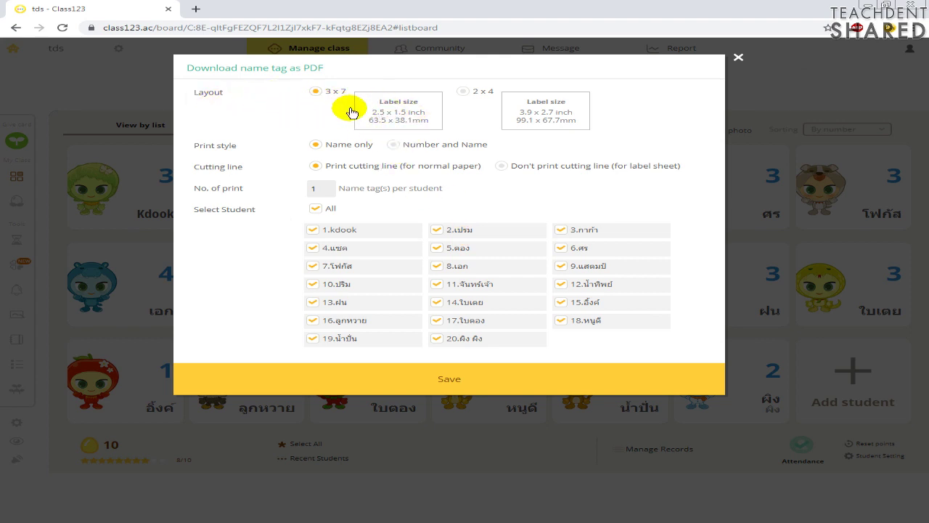
click(394, 145)
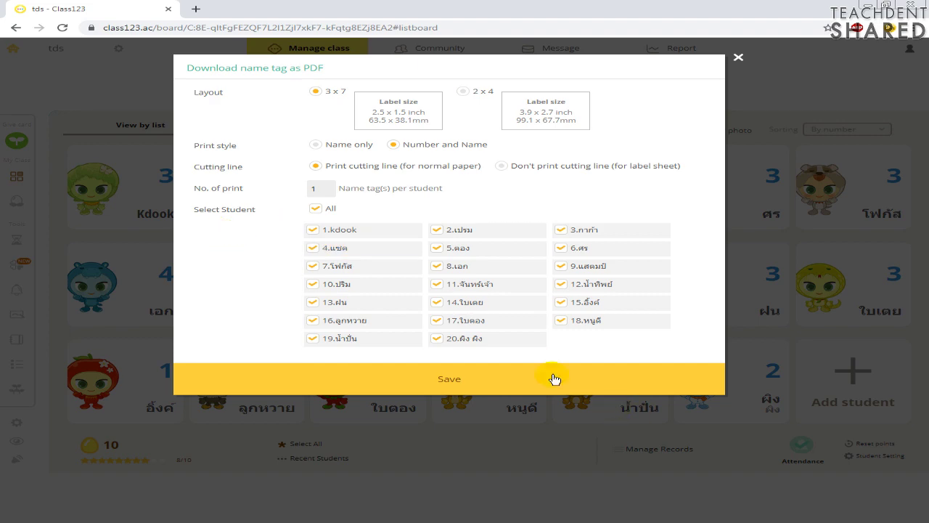
click(450, 376)
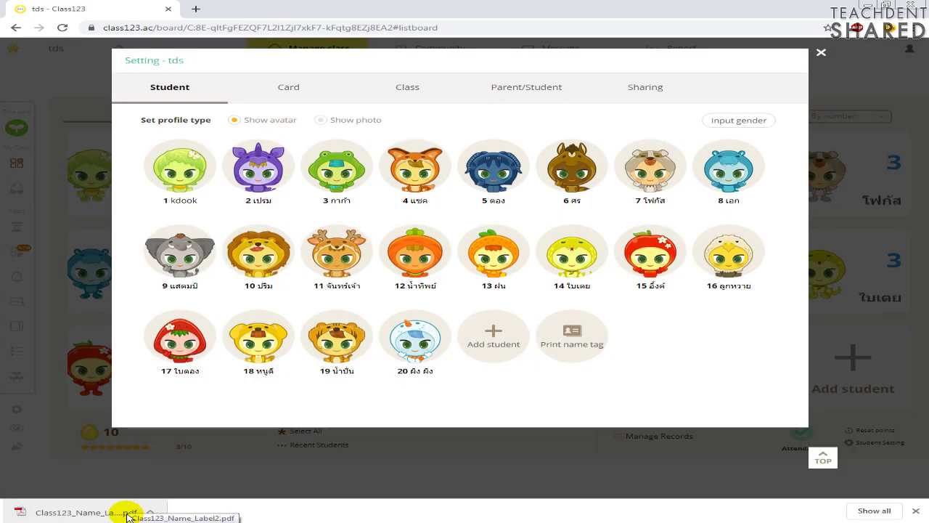
Step: Review the name tags in Class123_Name_Label2.pdf, close the file and return to the class board with no student selected
click(127, 515)
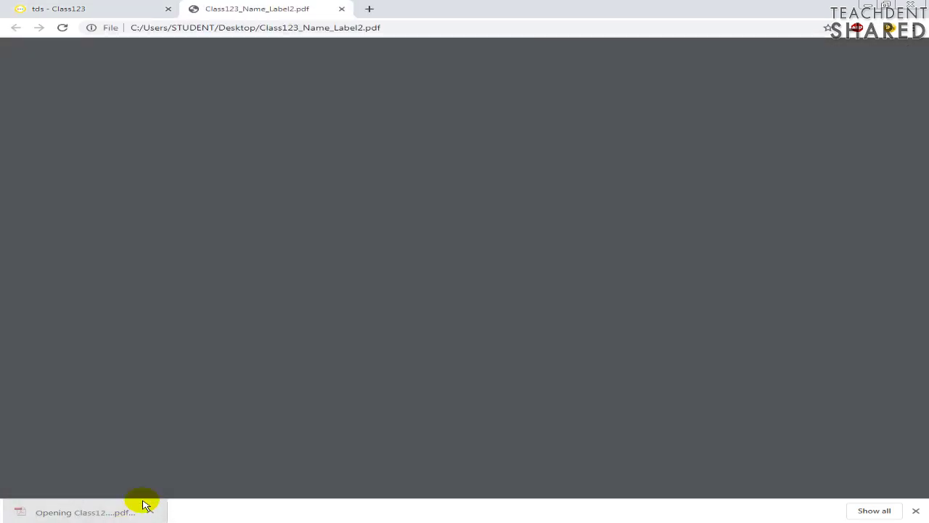
scroll(320, 291, down, 3)
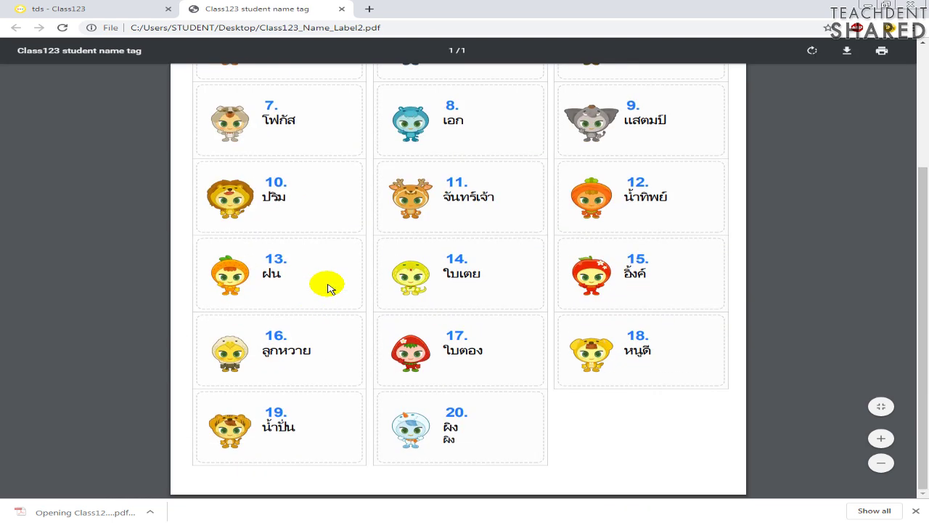
scroll(327, 288, up, 3)
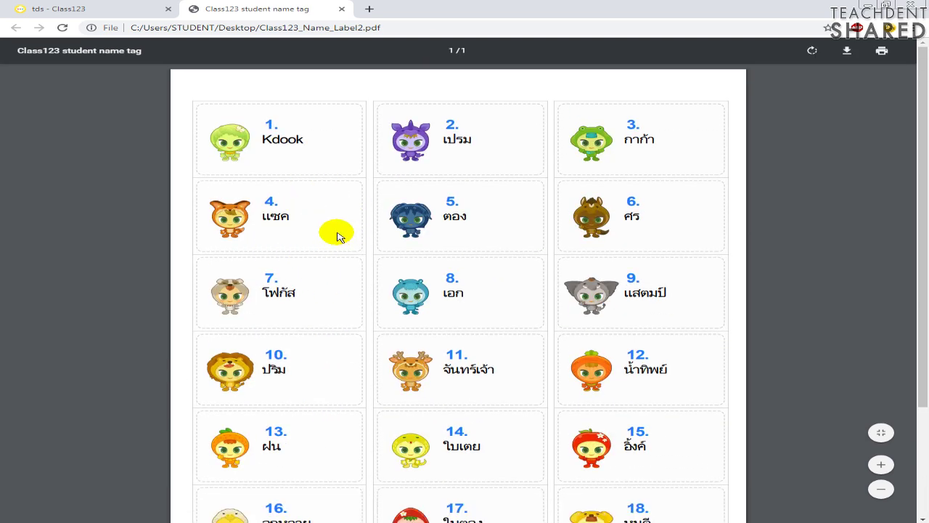
scroll(404, 231, down, 3)
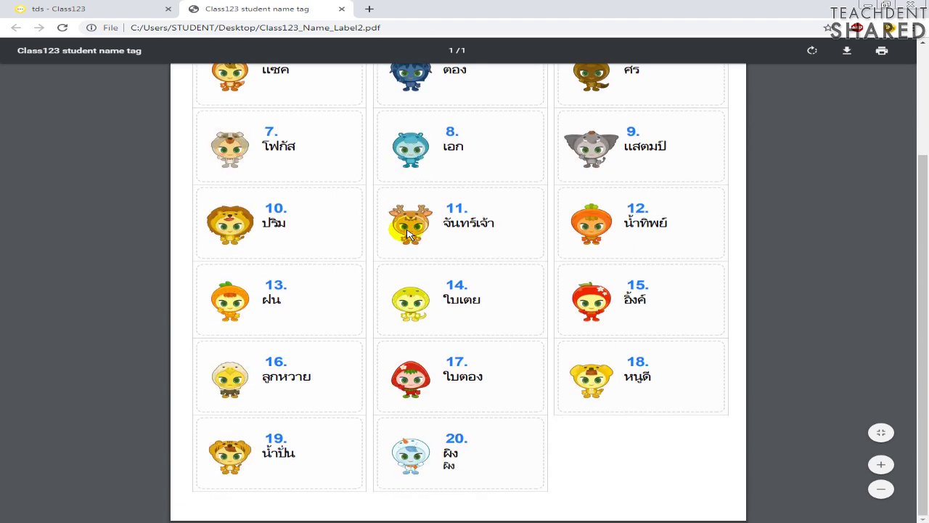
click(342, 9)
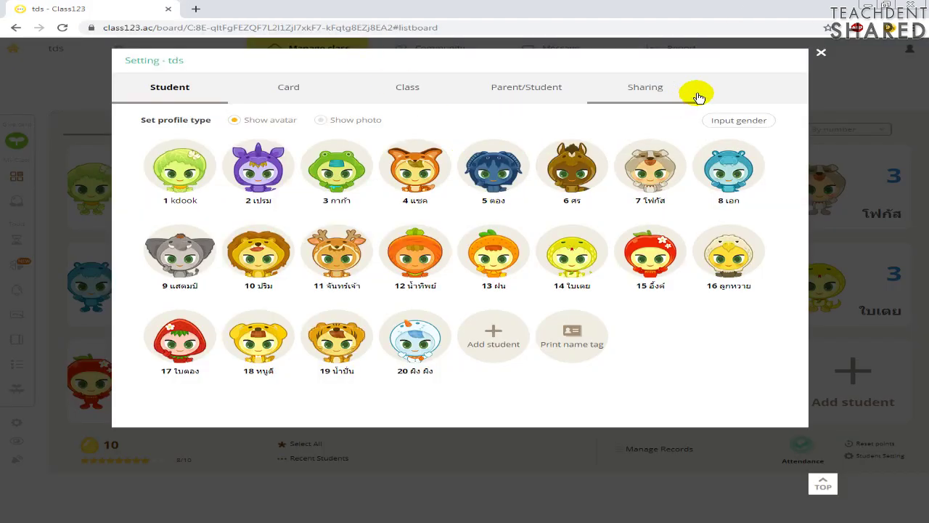
click(821, 56)
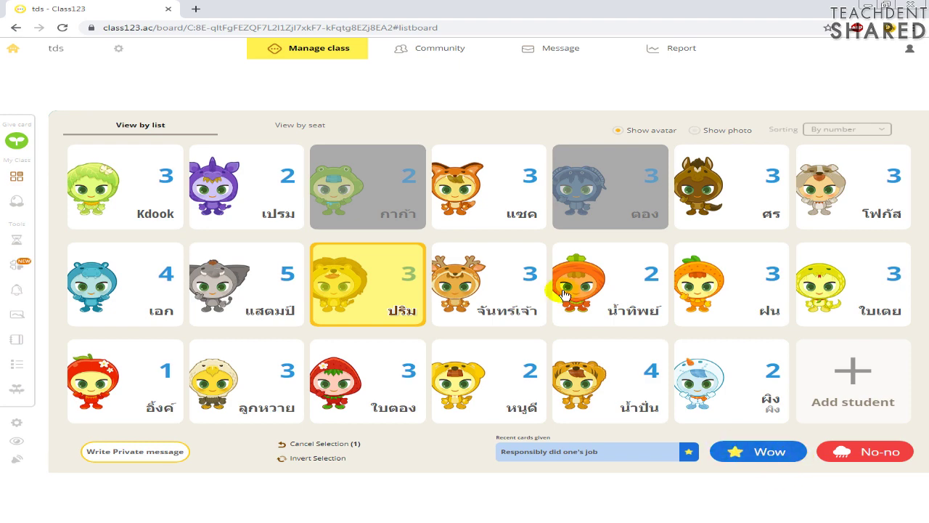
click(413, 249)
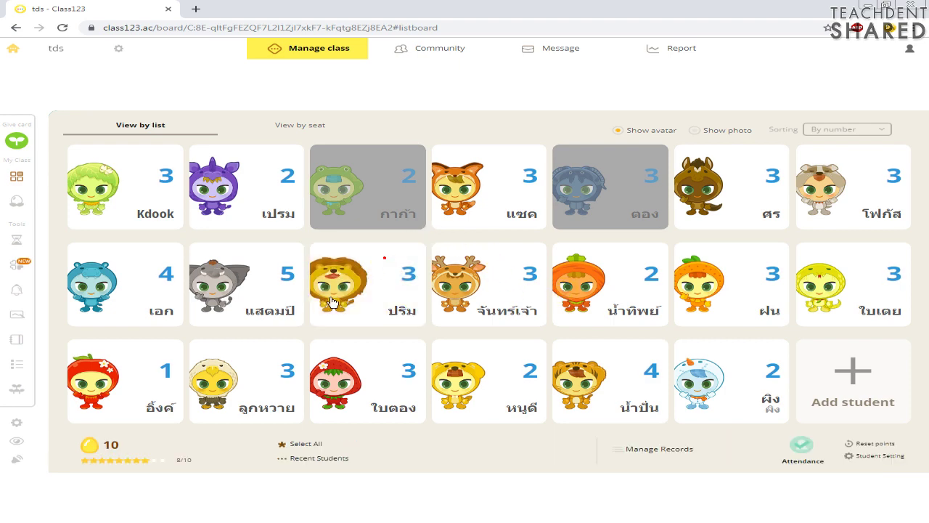
Step: Delete the English default Wow cards, from "Great attitude in class" to "Kindly helped others", in the class's card settings
click(119, 50)
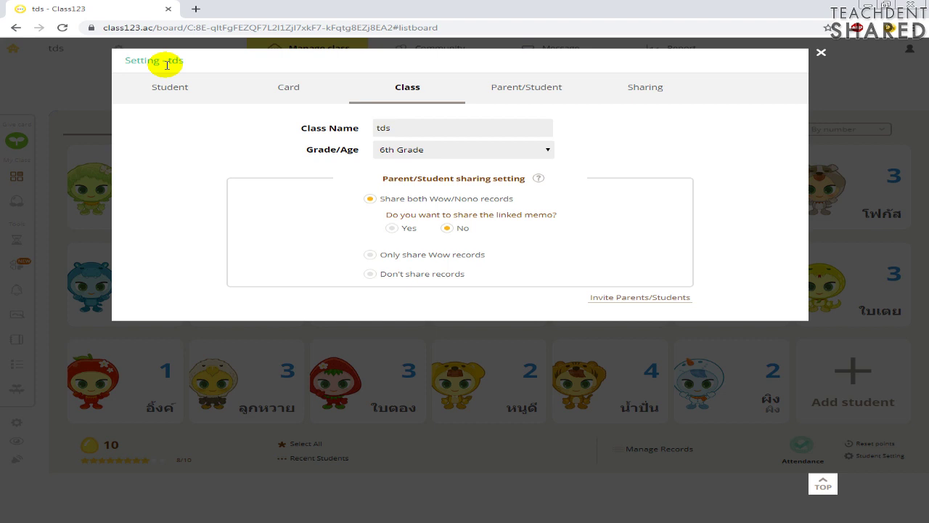
click(290, 89)
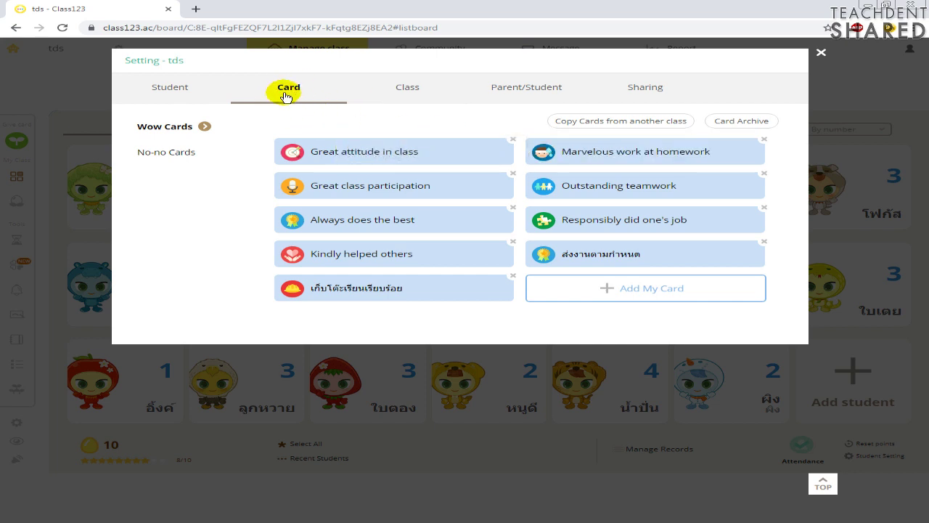
click(513, 139)
click(550, 304)
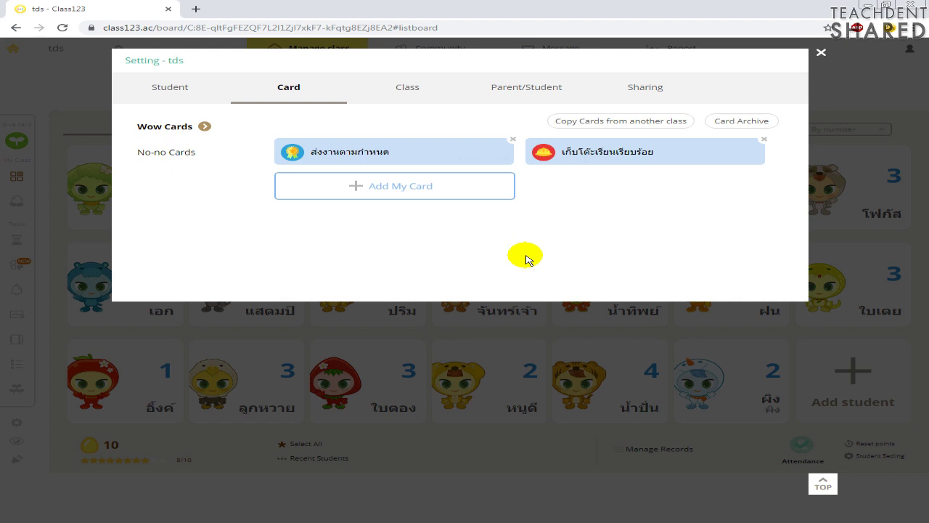
Step: Add a Wow card in the Learning category with the description "มีความพยายาม"
click(409, 192)
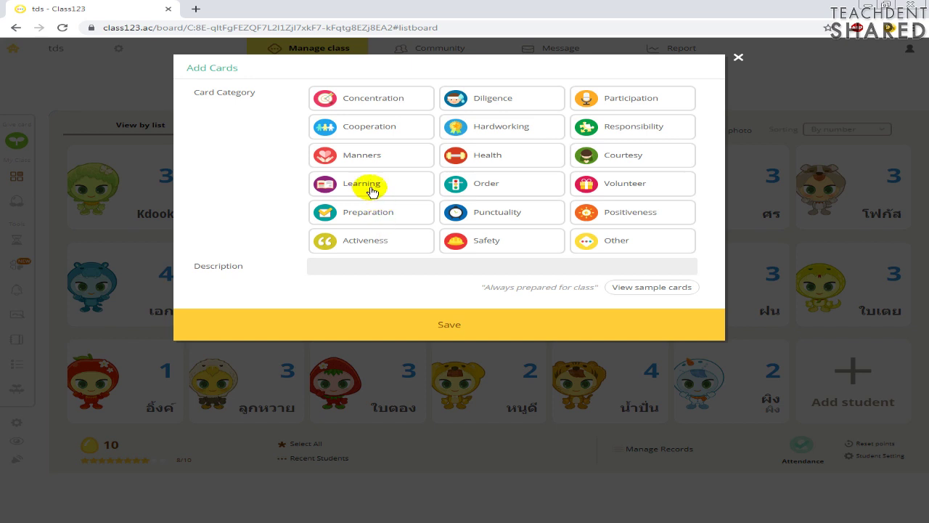
click(389, 185)
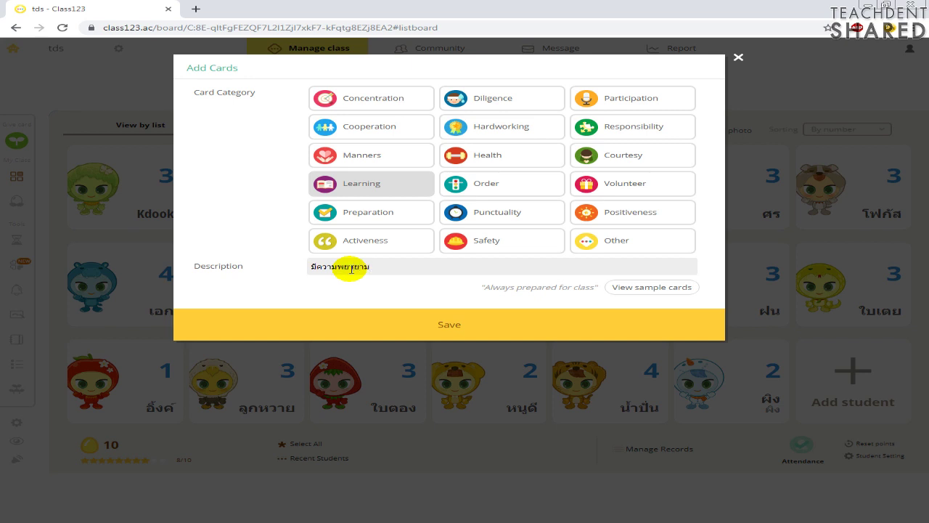
click(430, 337)
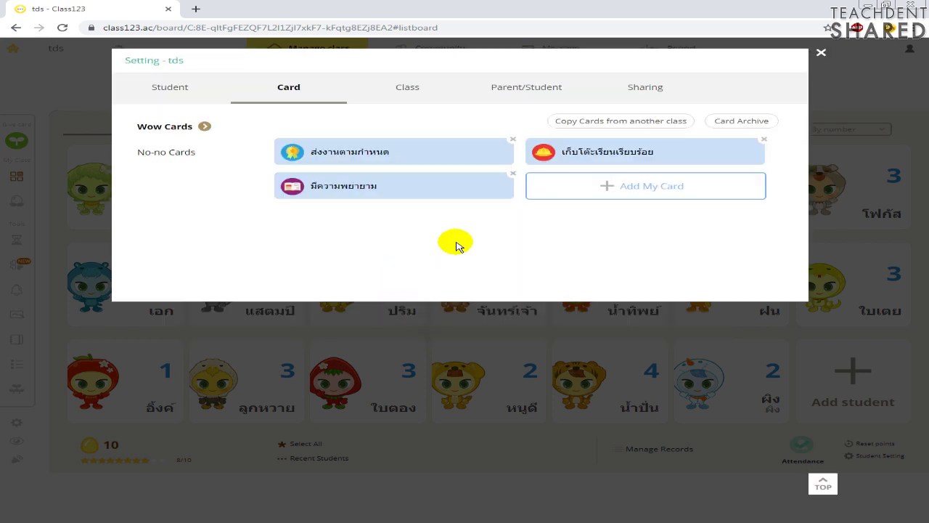
mouse_move(436, 202)
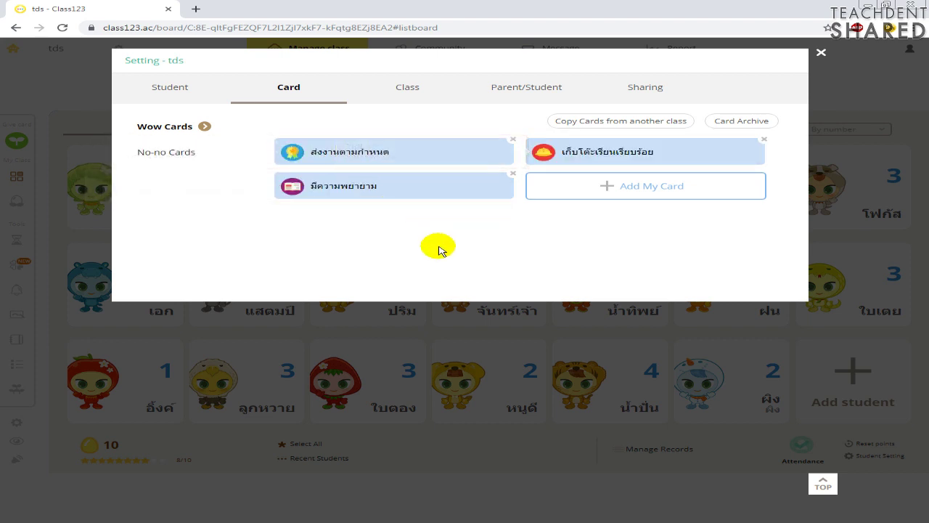
Step: Add a No-no card in the Preparation category with the description "ขาดอุปกรณ์การเรียน" and close the class settings
click(180, 154)
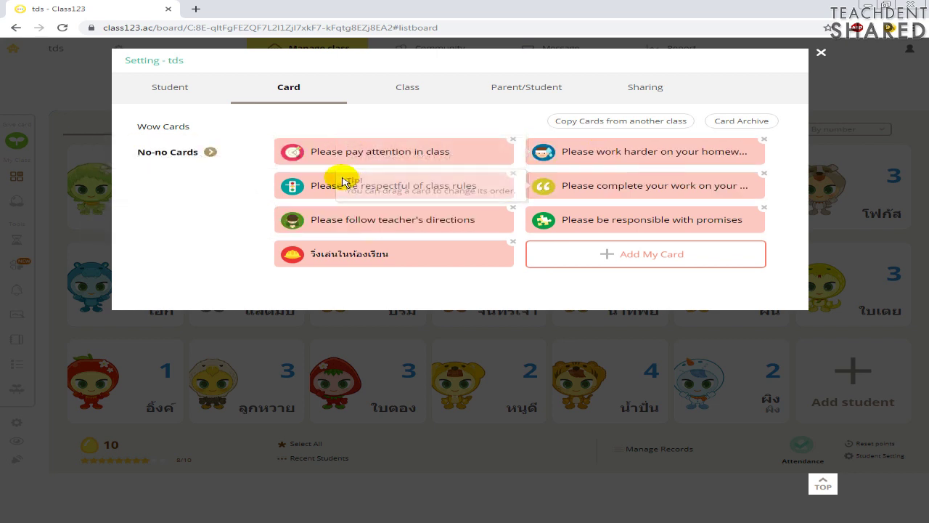
click(631, 256)
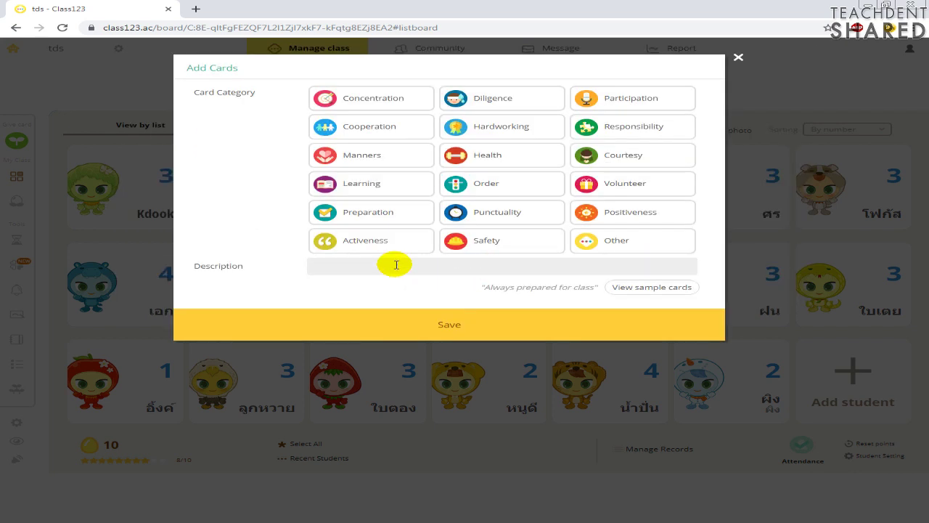
click(389, 217)
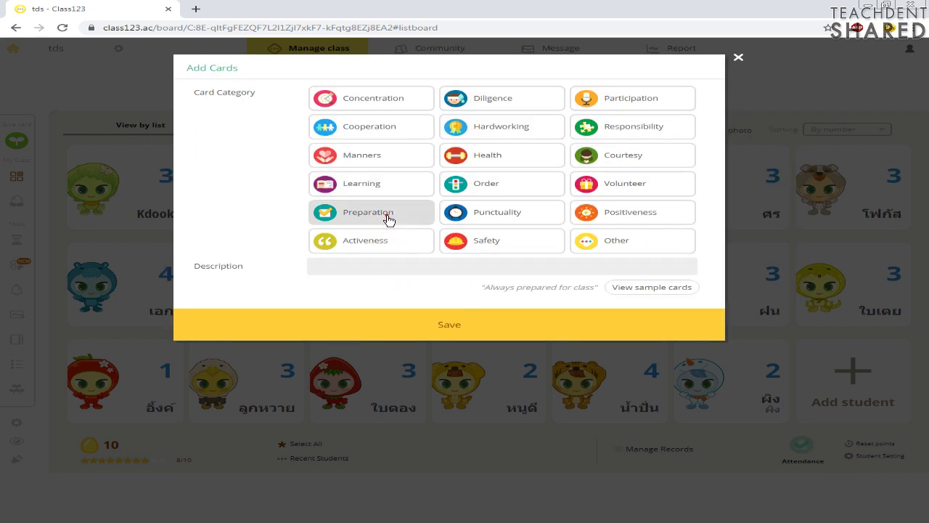
click(381, 267)
text(ขาดอุปกรณ์การเรียน)
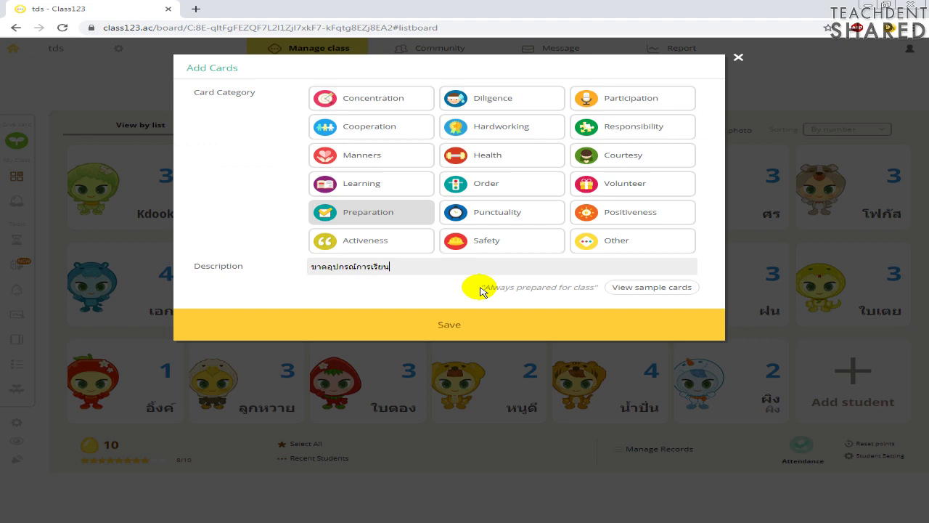
click(473, 325)
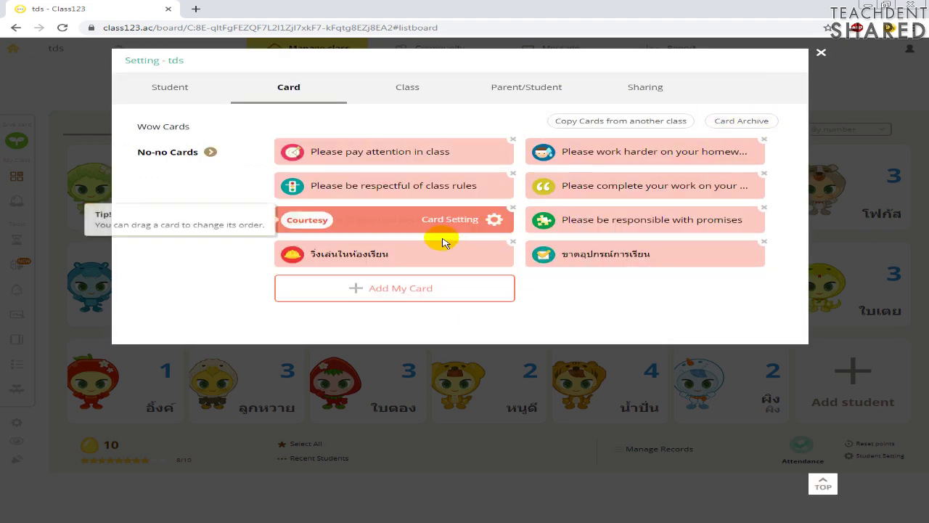
click(822, 54)
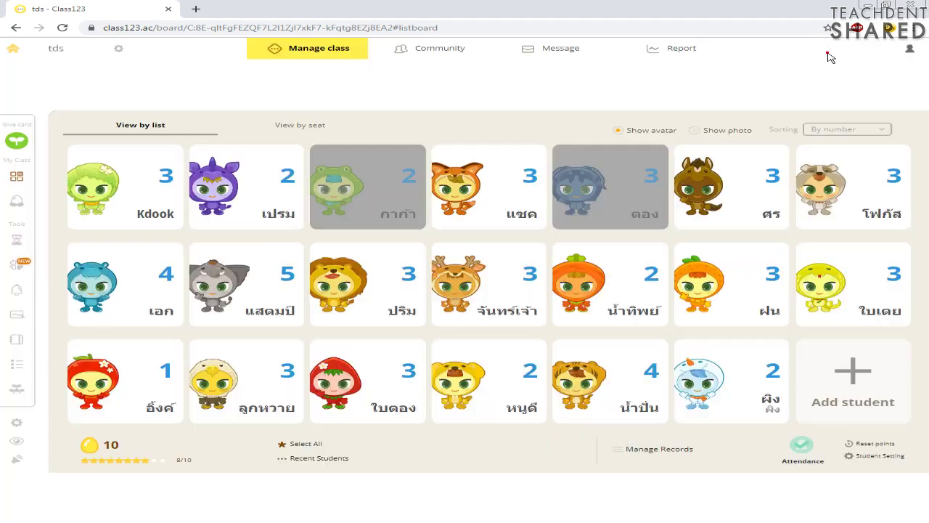
Step: View the Wow cards available for the student with the deer avatar and return to the class board
click(483, 289)
click(755, 444)
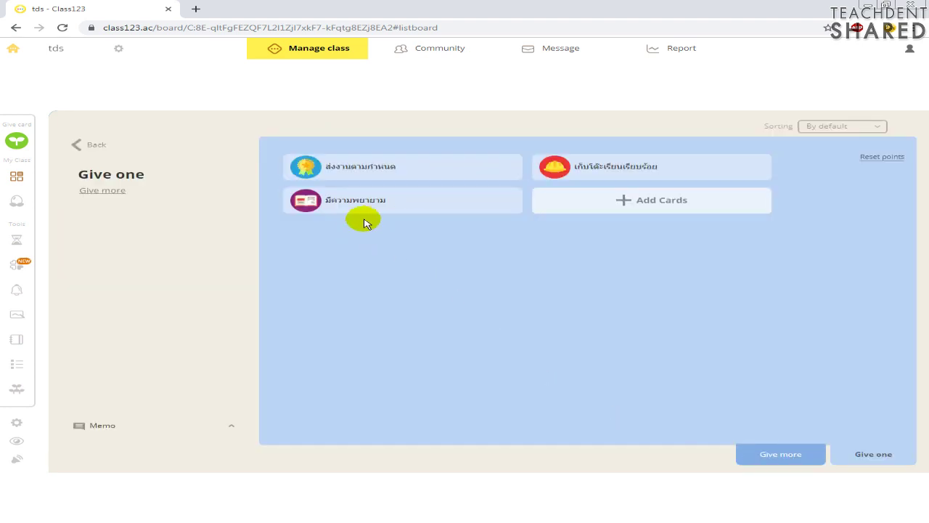
click(93, 145)
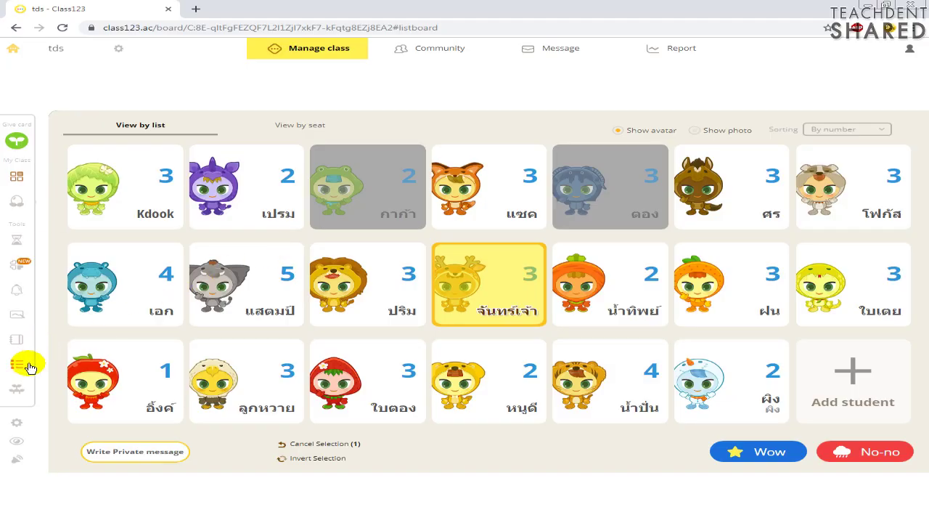
Step: Add a Score-type task named "สอบบทที่ 2" to the class checklist for Sunday, Aug 18
mouse_move(21, 369)
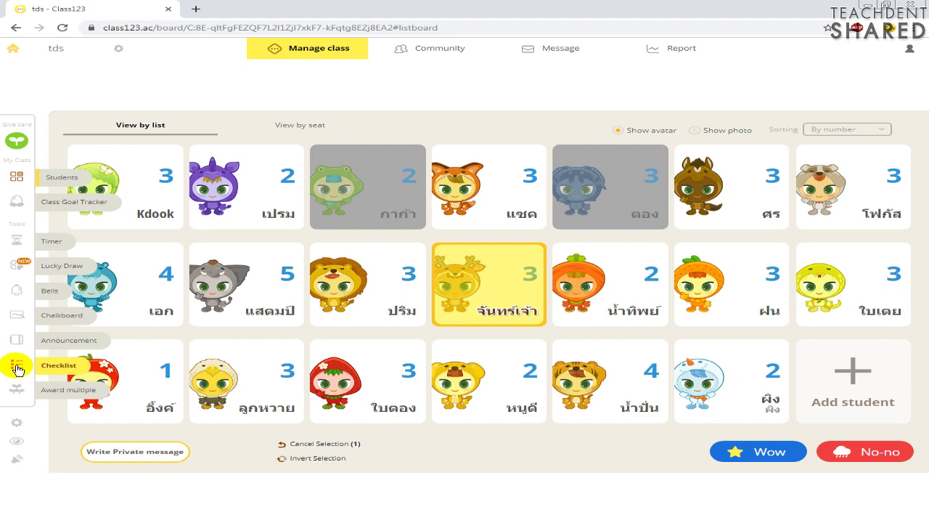
click(17, 369)
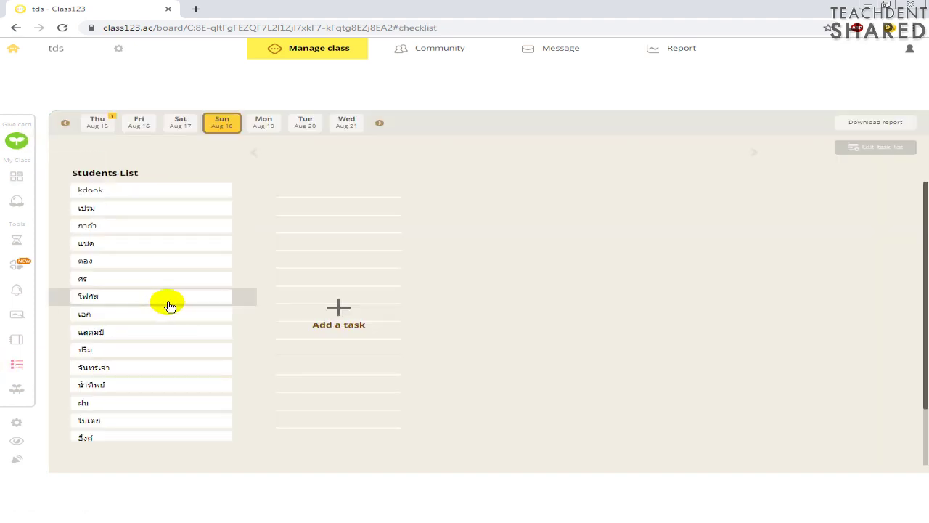
click(336, 307)
click(464, 329)
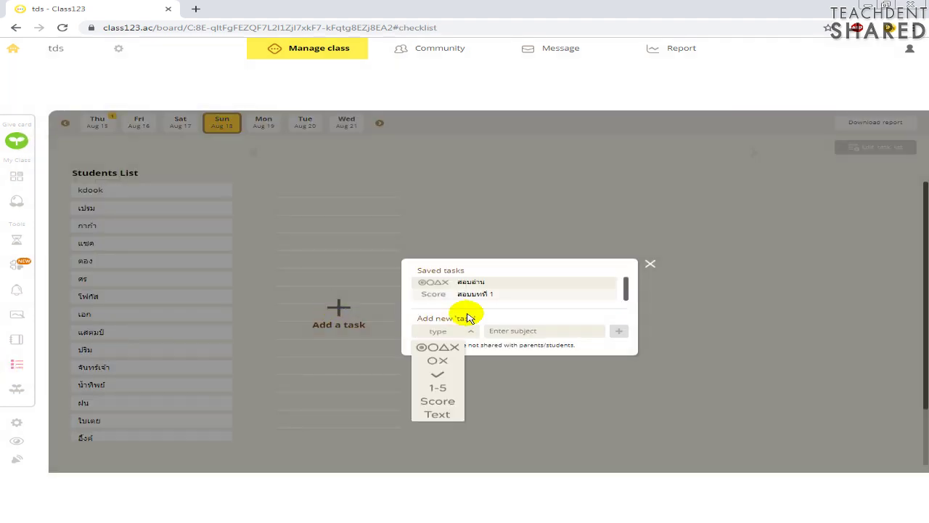
click(473, 323)
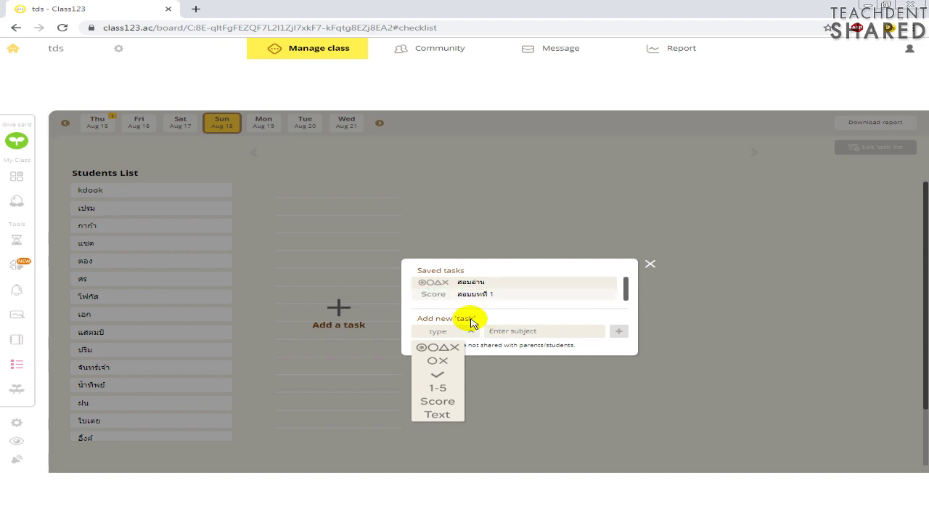
click(447, 400)
click(503, 330)
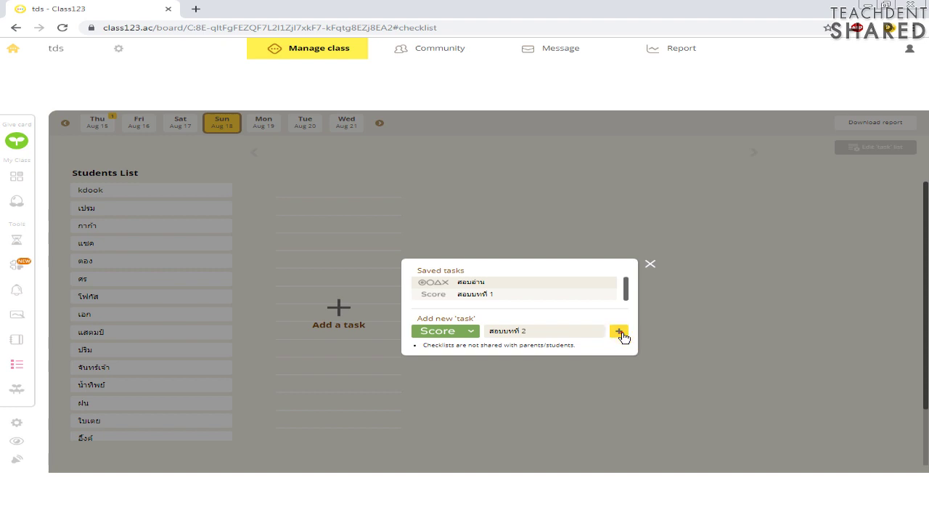
click(621, 332)
Step: Enter a score for every student in the "สอบบทที่ 2" task and check the completed list
click(314, 190)
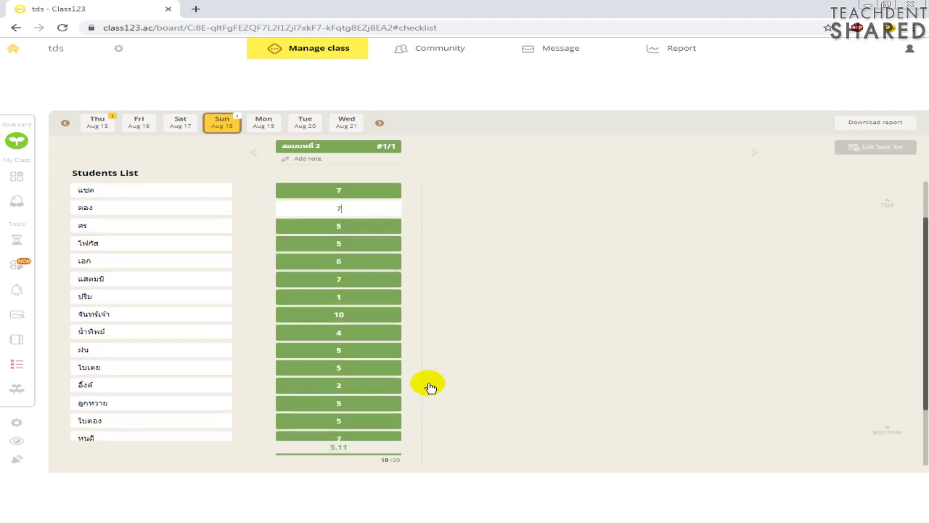
scroll(386, 335, down, 3)
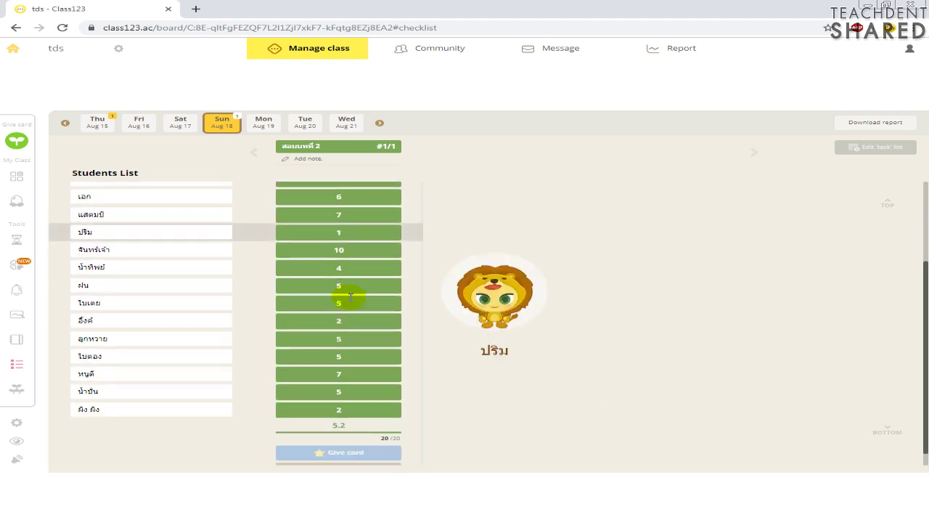
scroll(336, 296, up, 4)
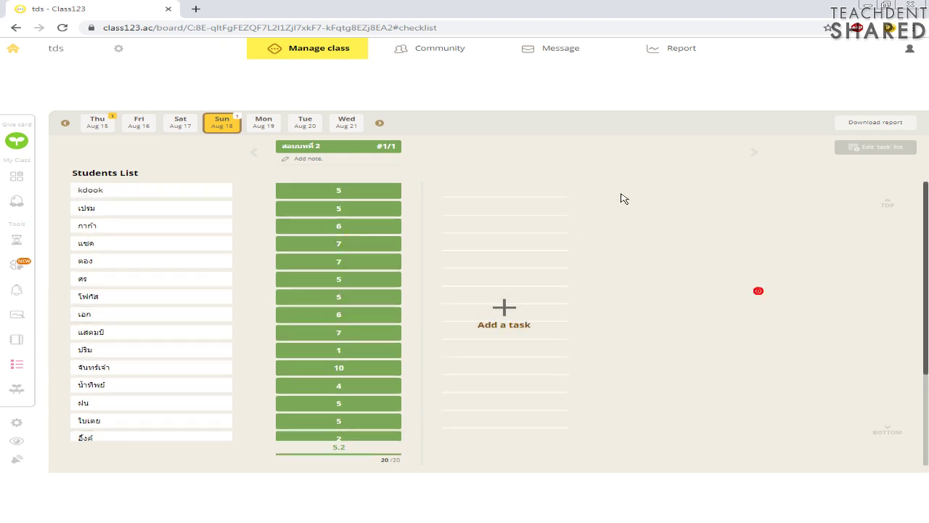
scroll(341, 209, down, 4)
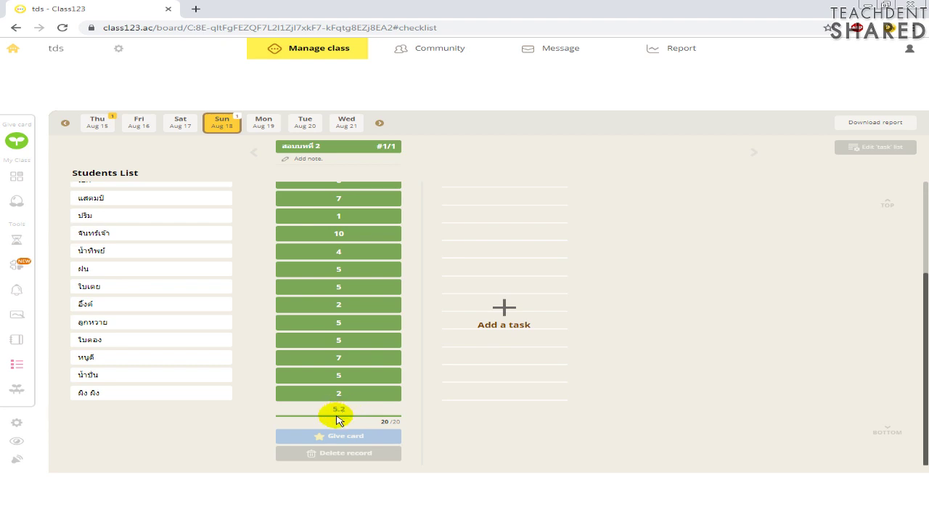
scroll(336, 412, up, 4)
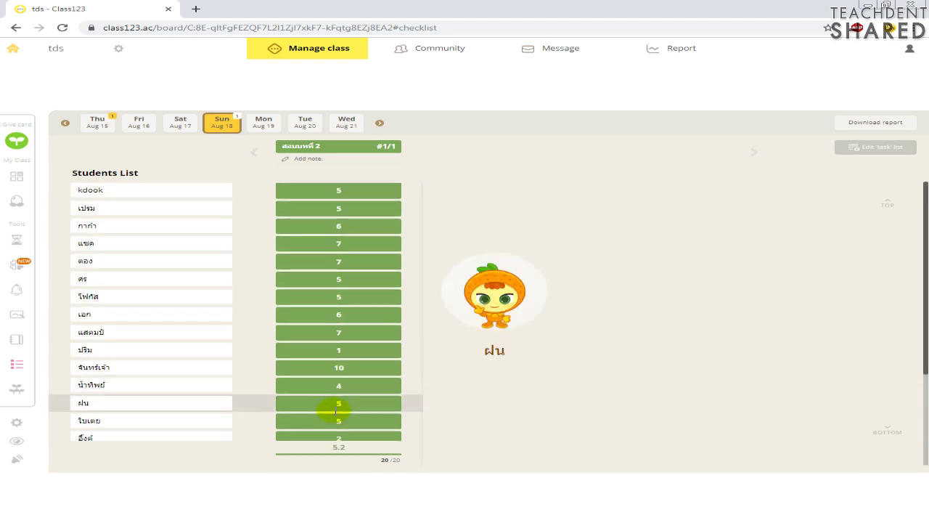
Step: Inspect the score groups for giving cards in the "สอบบทที่ 2" task, including the score 10 group, and close without giving any
scroll(336, 412, down, 4)
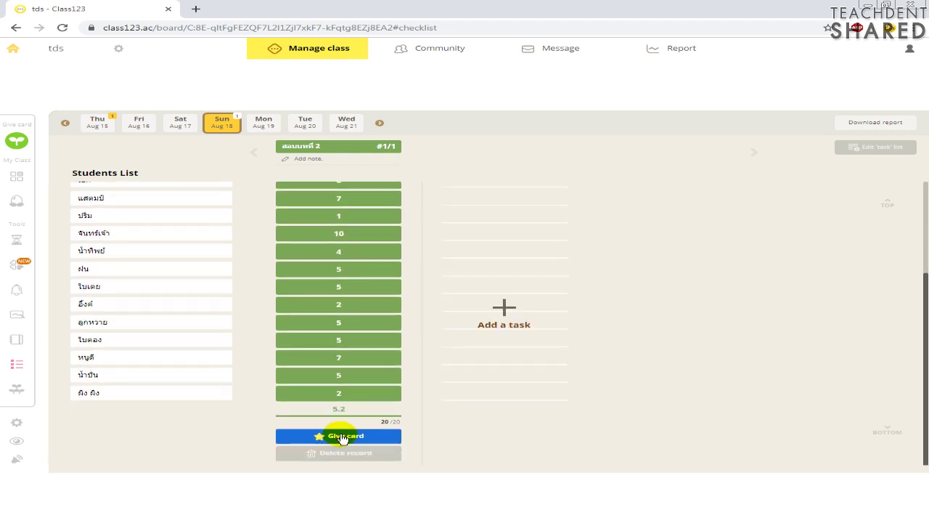
click(336, 438)
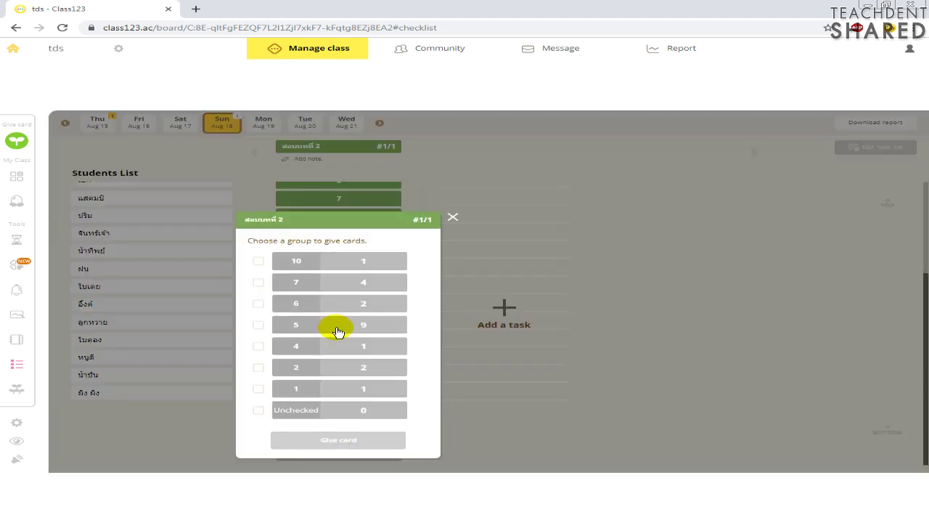
click(259, 263)
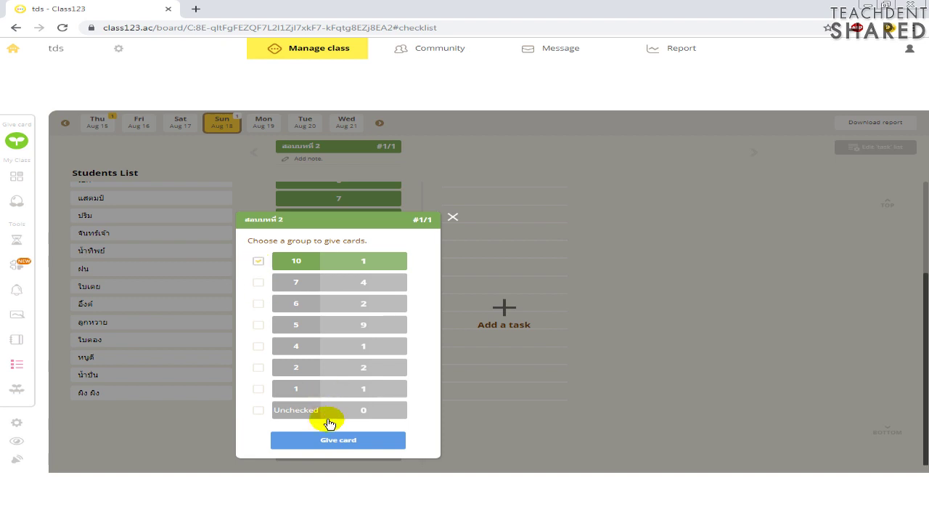
click(258, 263)
click(453, 216)
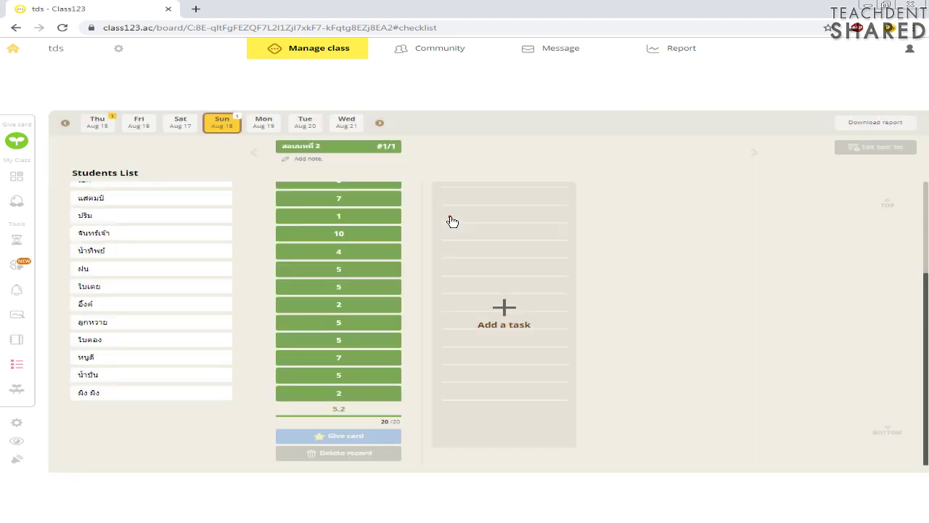
scroll(389, 298, up, 3)
scroll(356, 262, down, 2)
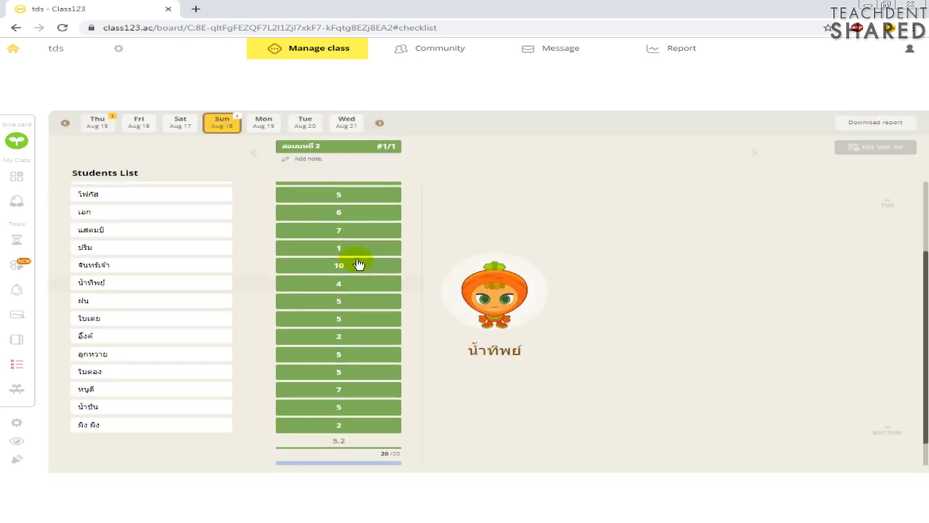
scroll(357, 261, up, 2)
Step: Download the checklist report for the "สอบบทที่ 2" task and save it to the Desktop as Class123-Checklist-สอบบทที่_2-20190818
mouse_move(456, 274)
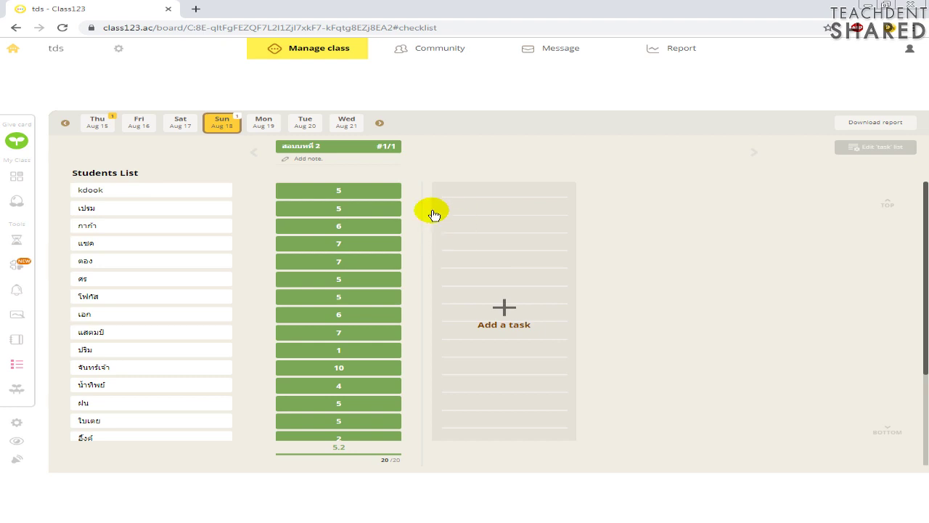
mouse_move(322, 222)
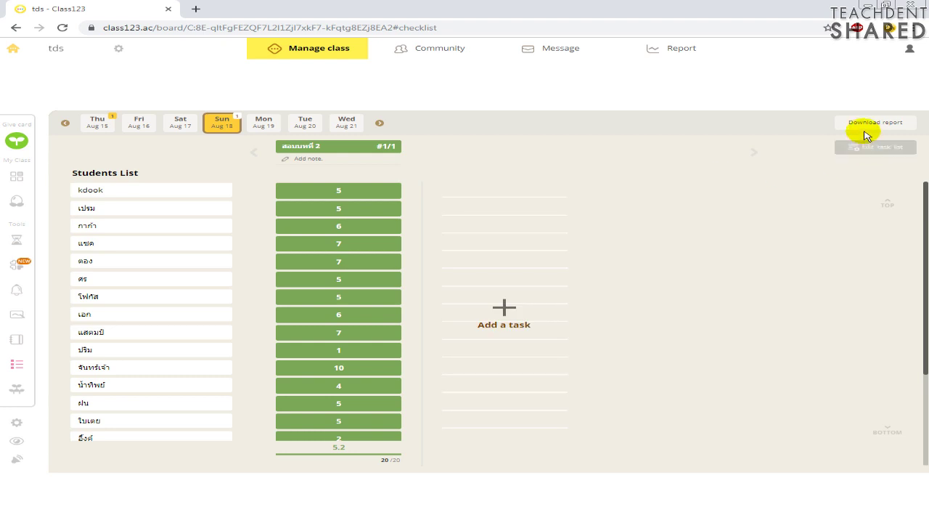
click(865, 123)
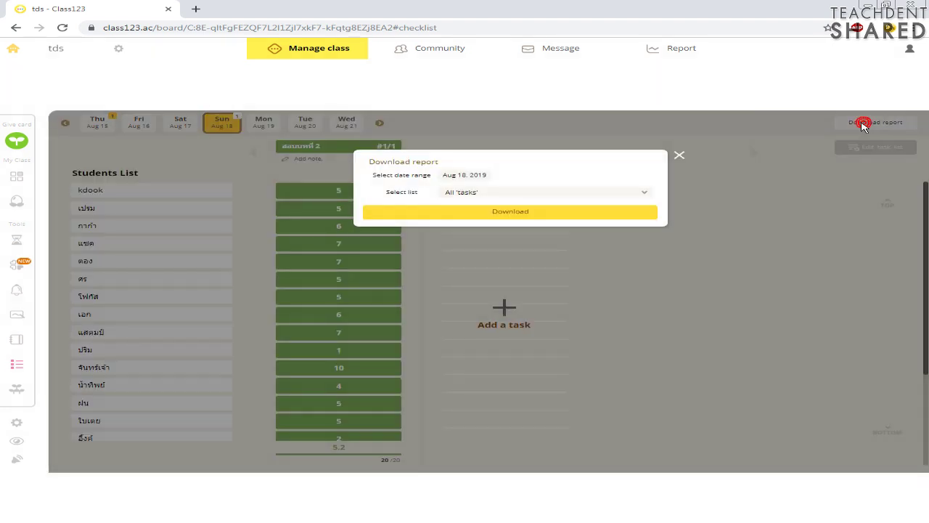
click(529, 193)
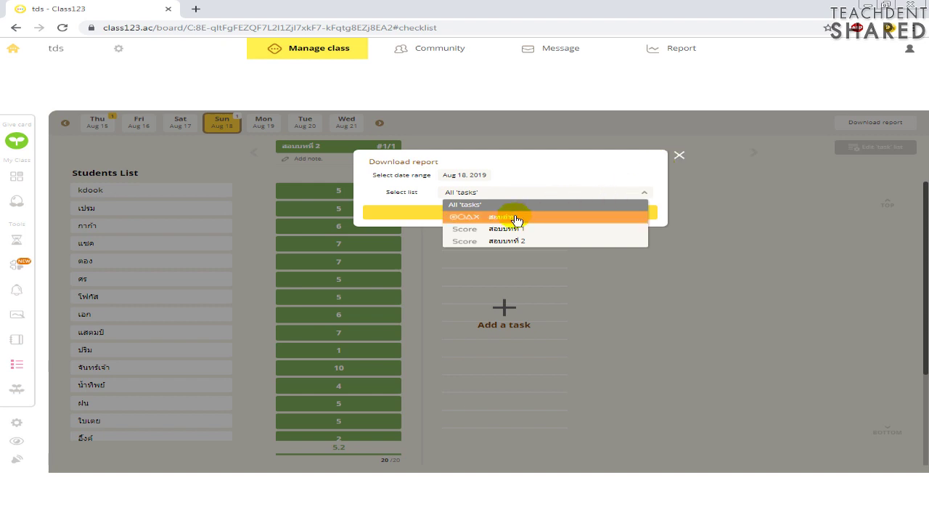
click(516, 241)
click(516, 213)
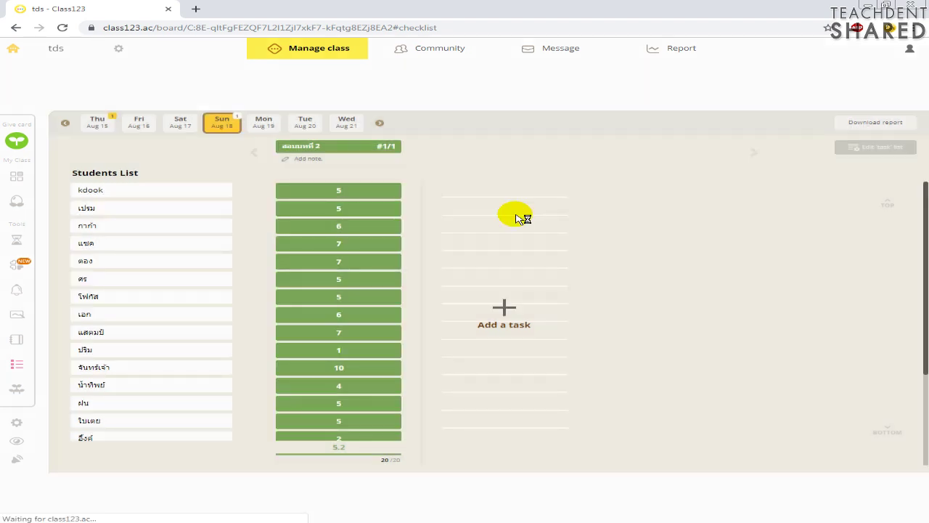
click(58, 73)
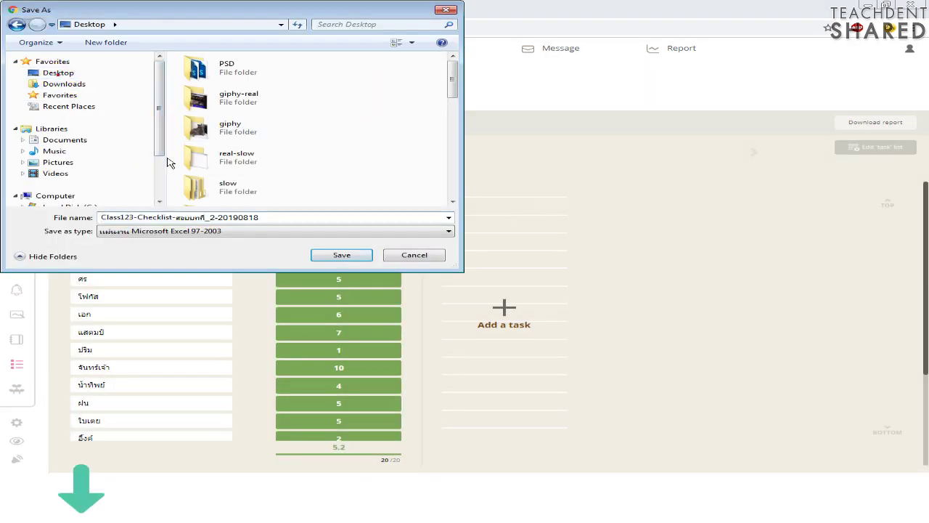
click(338, 257)
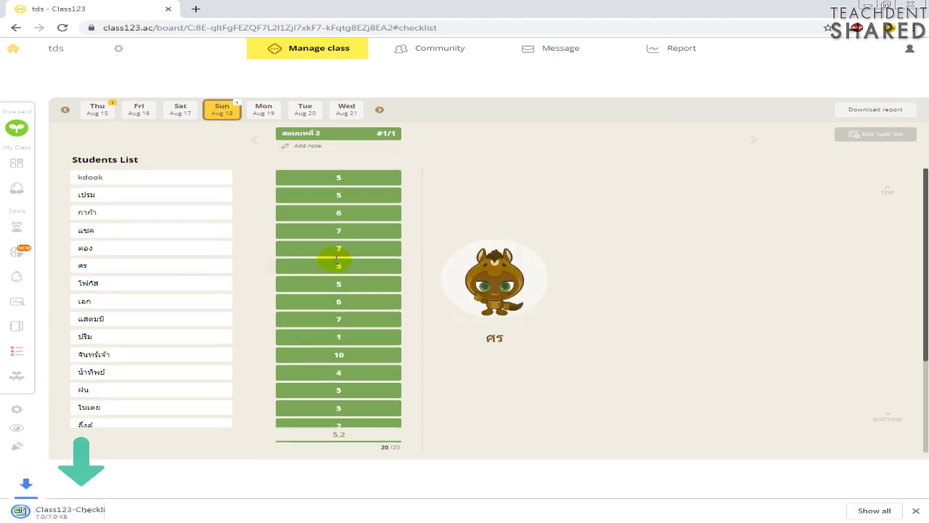
Step: Review the downloaded checklist report in Excel with column B widened to fit its contents, and return to the Class123 checklist
click(106, 516)
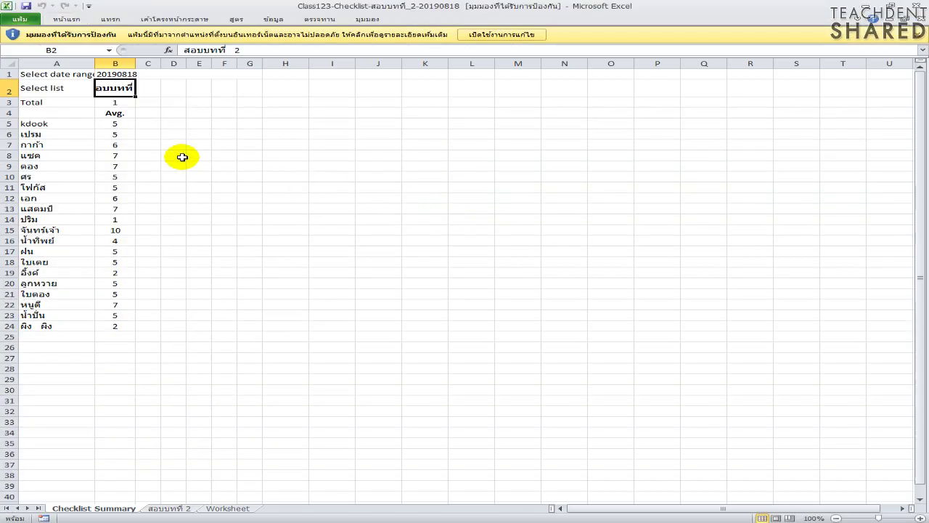
click(181, 156)
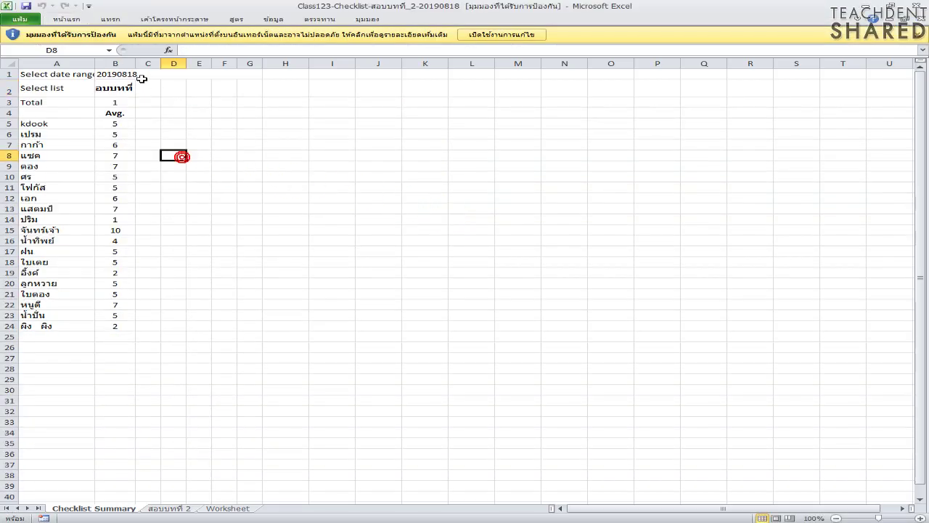
double_click(135, 64)
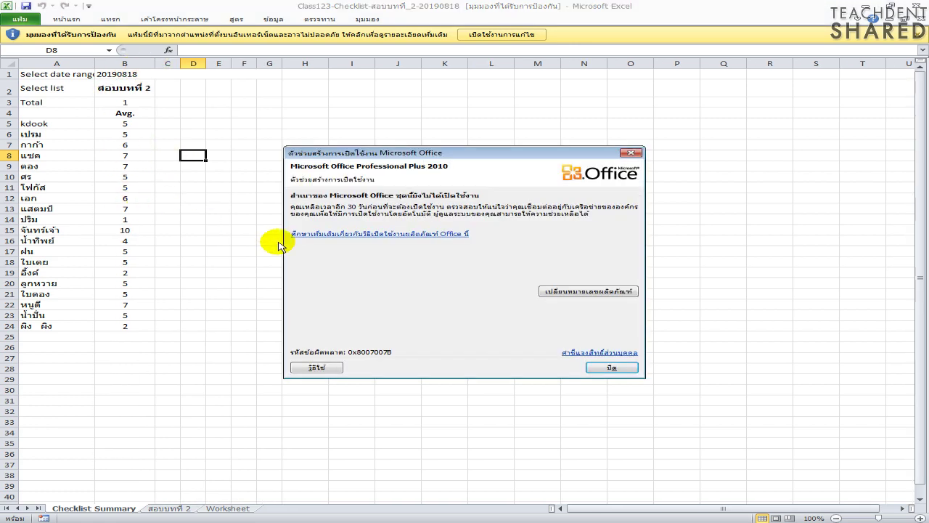
click(610, 367)
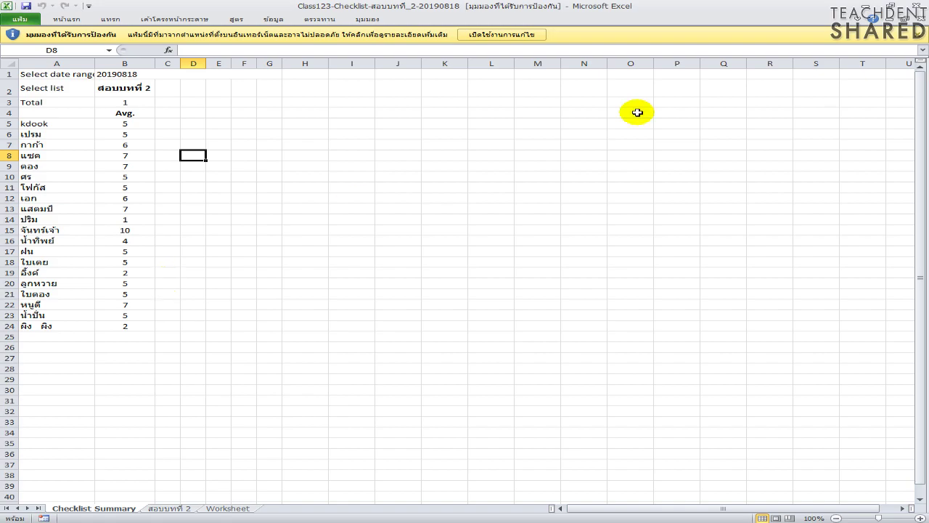
key(alt+Tab)
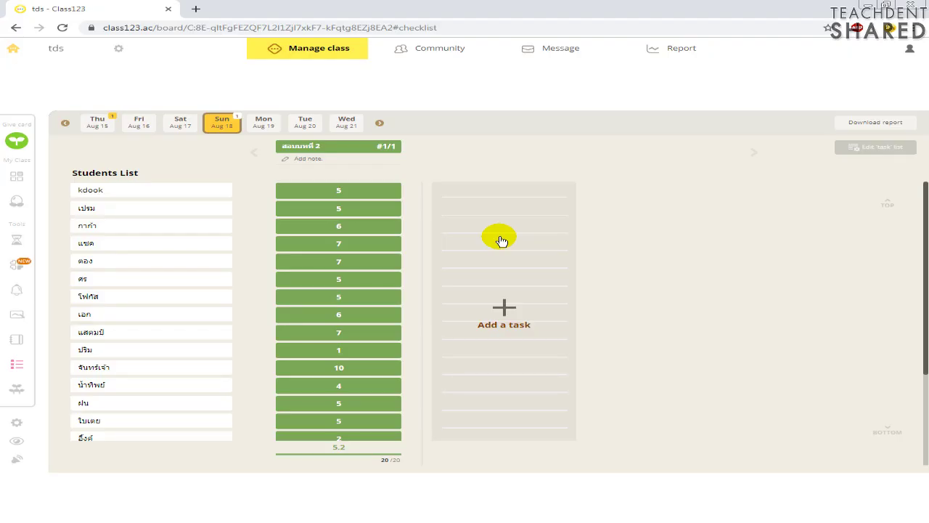
Step: Examine the class's Analytic Report in the Whole Class details and browse the list of students available for individual reports
click(668, 53)
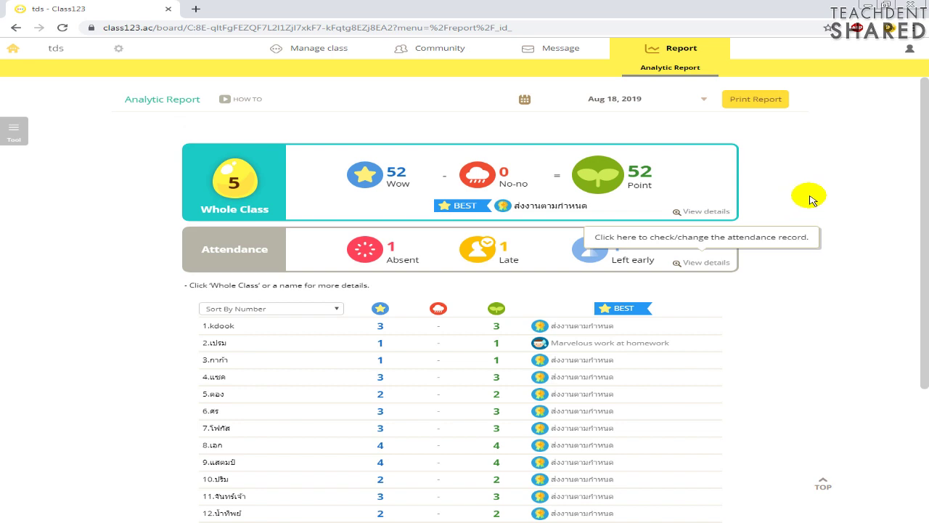
click(478, 190)
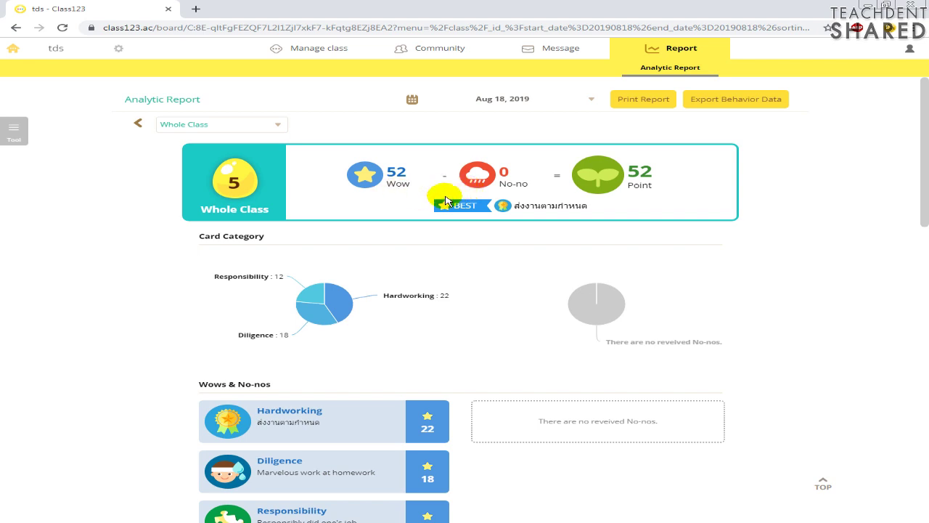
click(277, 124)
scroll(190, 223, down, 3)
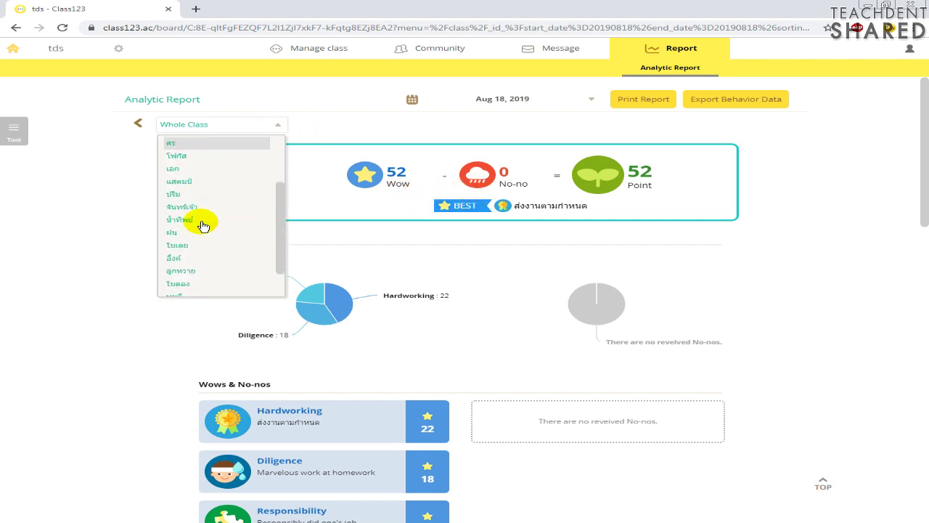
Step: Preview the "This month" date range for the Analytic Report and close the date selection without applying it
click(532, 99)
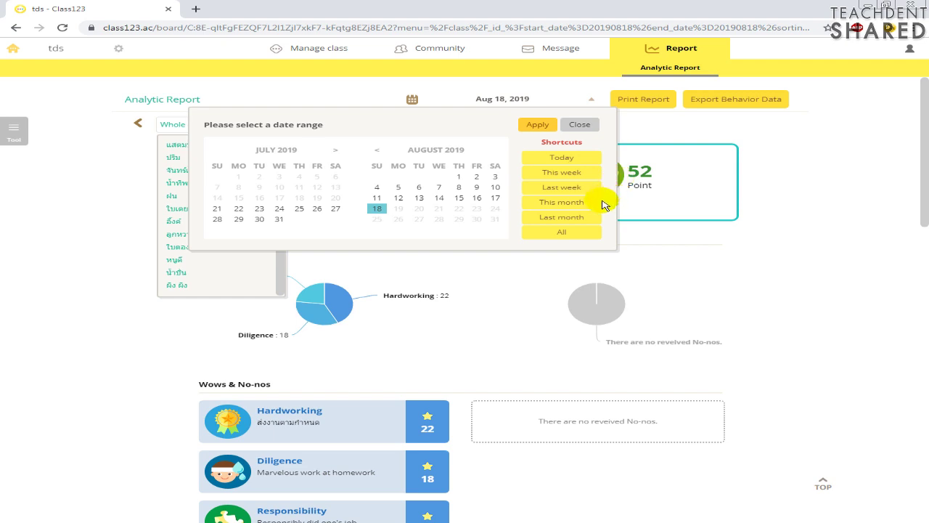
click(573, 203)
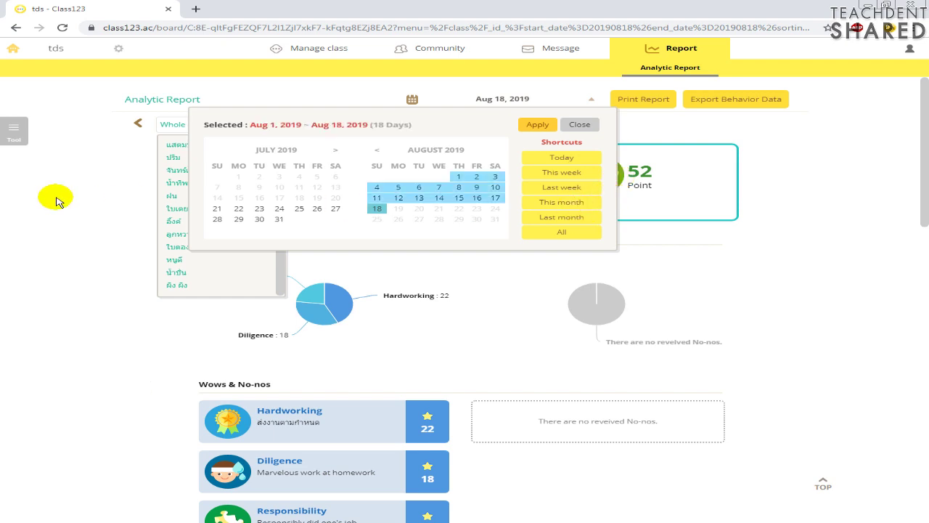
click(58, 201)
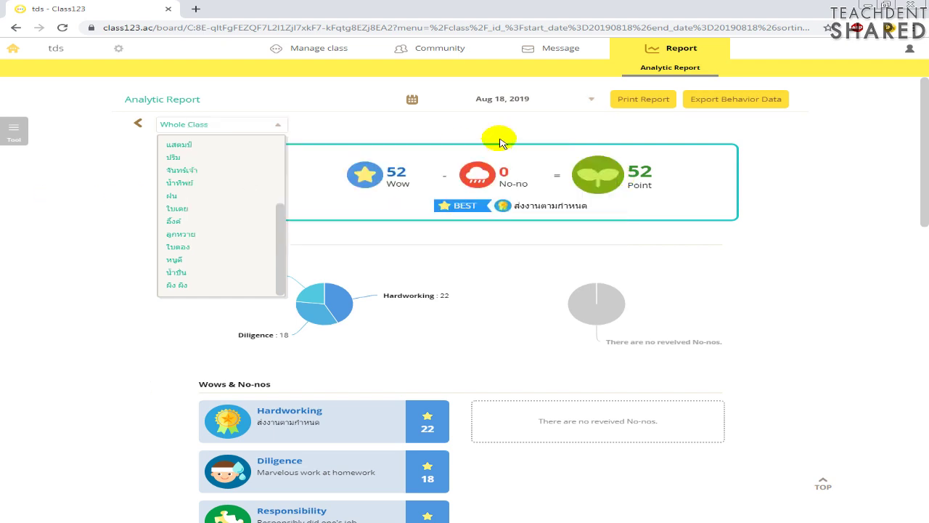
Step: Preview the printable Analytic Report, look through the individual student pages, and cancel printing
click(637, 102)
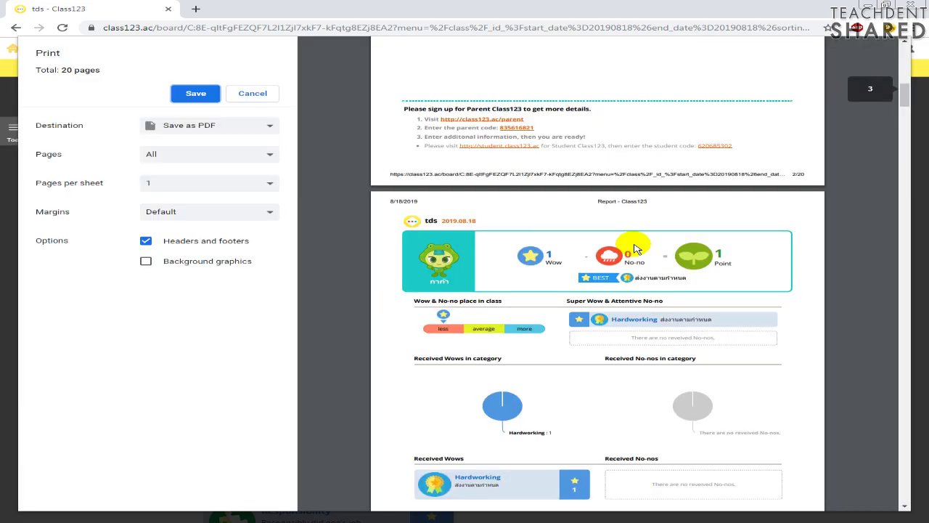
scroll(634, 248, down, 15)
scroll(634, 248, down, 10)
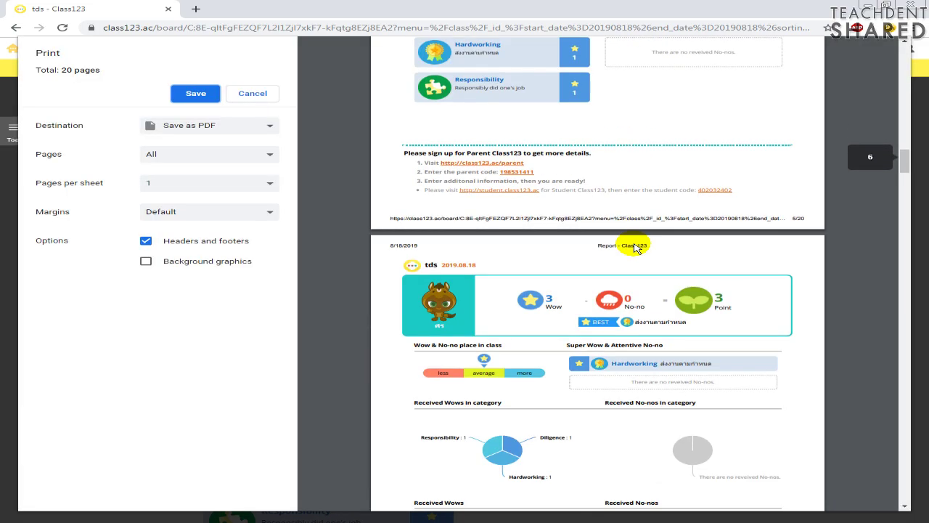
scroll(634, 248, down, 10)
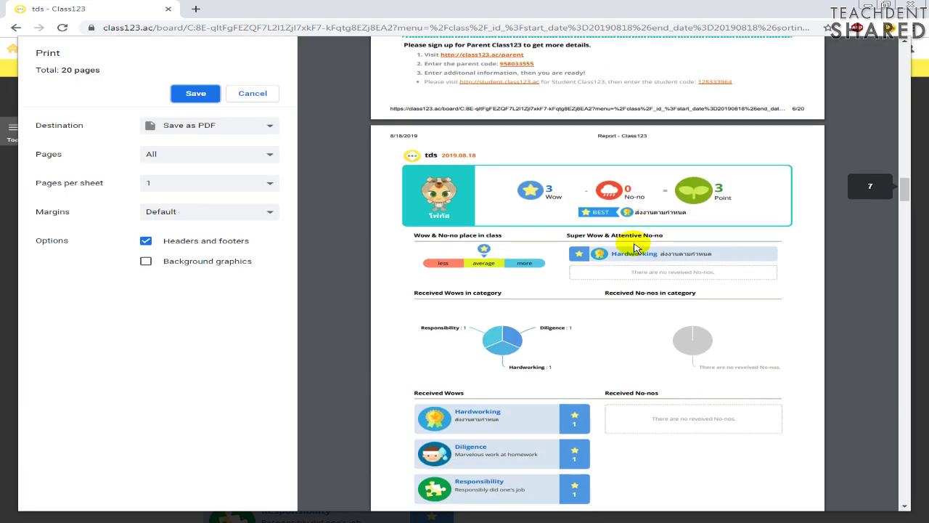
scroll(634, 248, down, 10)
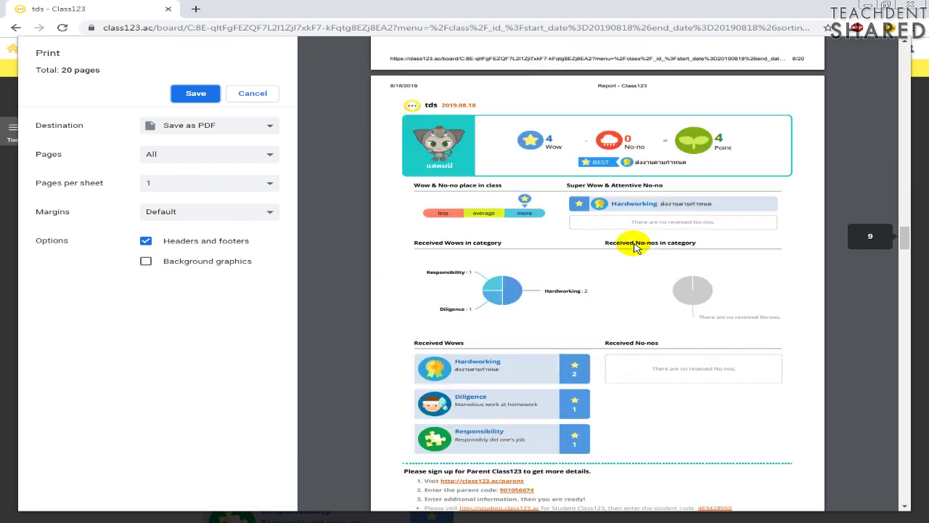
scroll(632, 245, down, 5)
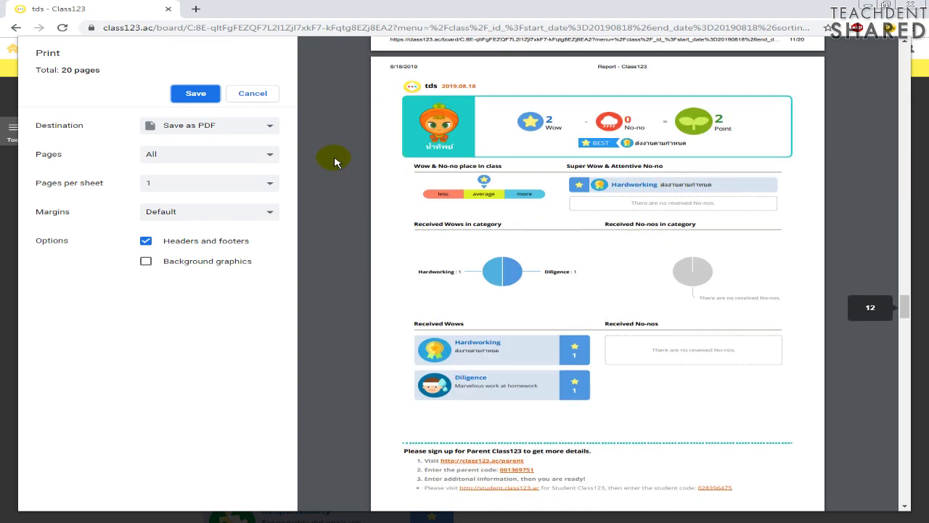
click(254, 96)
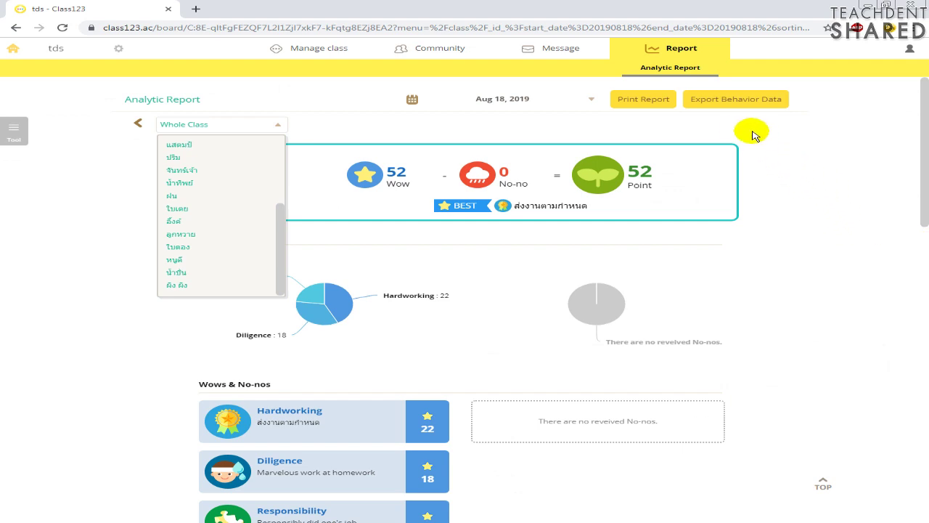
Step: Export the whole class's behavior data and save it to the Desktop as Class123-Report-Whole_Class-20190818
click(725, 102)
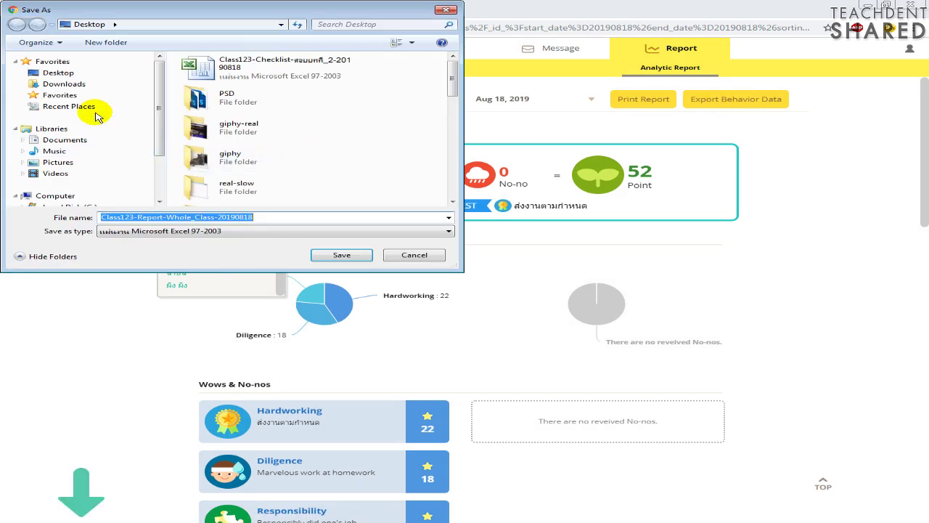
click(251, 218)
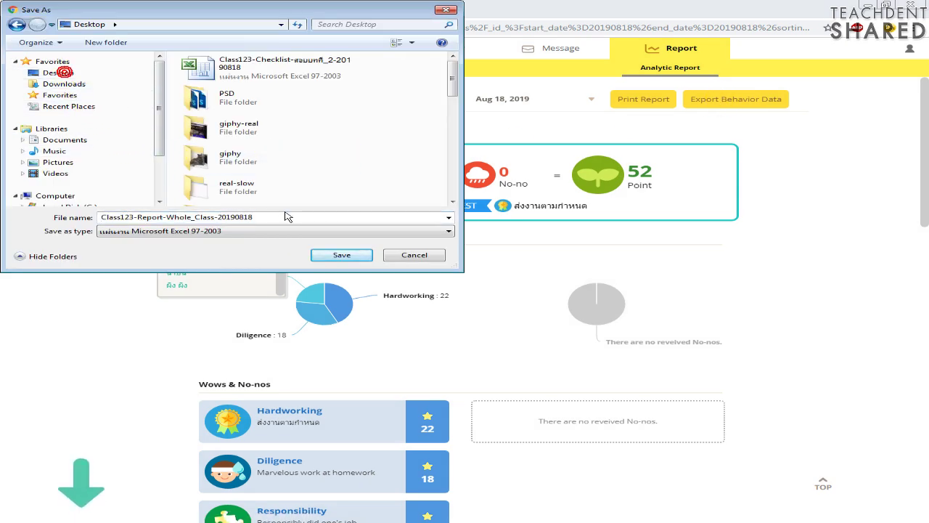
click(338, 256)
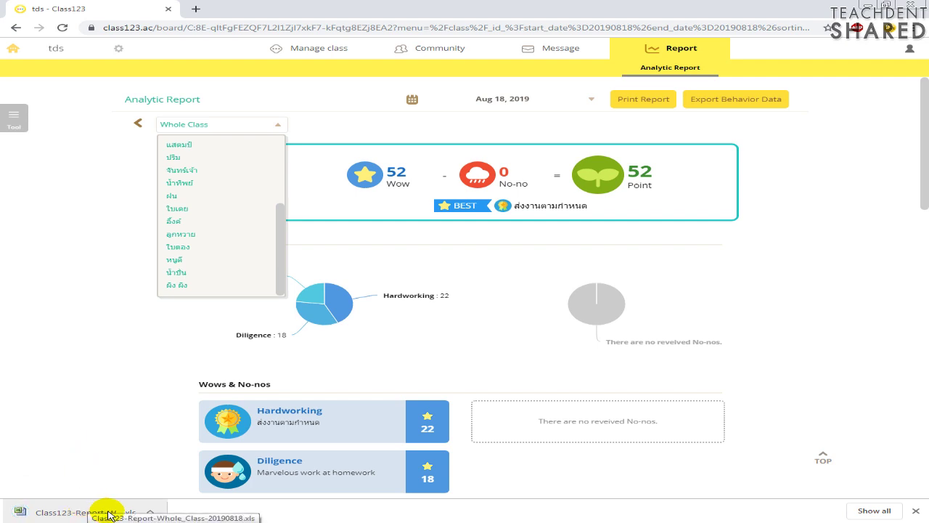
Step: Open the exported behavior report in Excel and examine its date, name, category and behavior records down to the last row
click(107, 515)
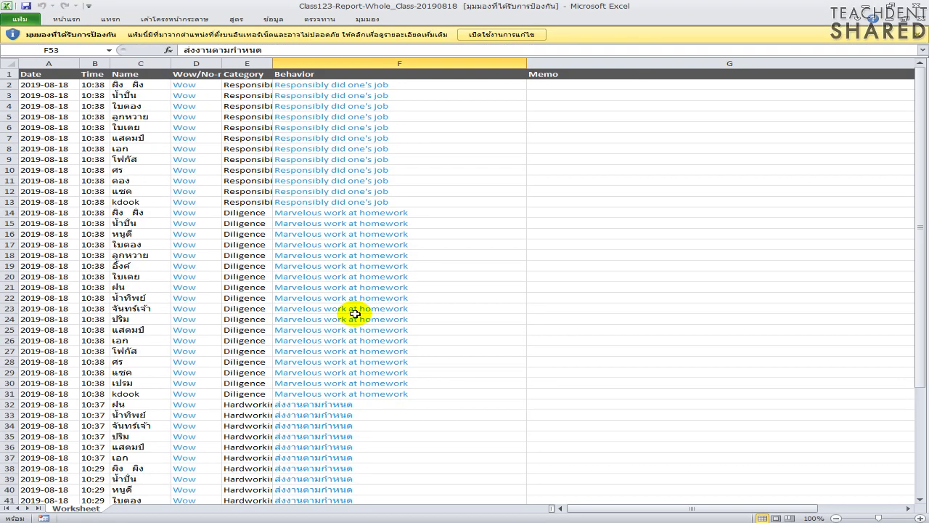
click(603, 365)
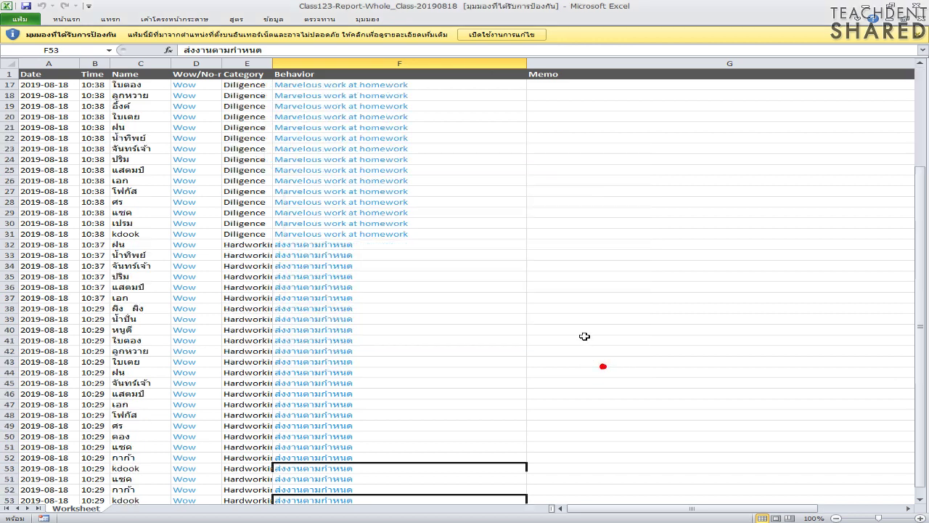
scroll(584, 336, down, 1)
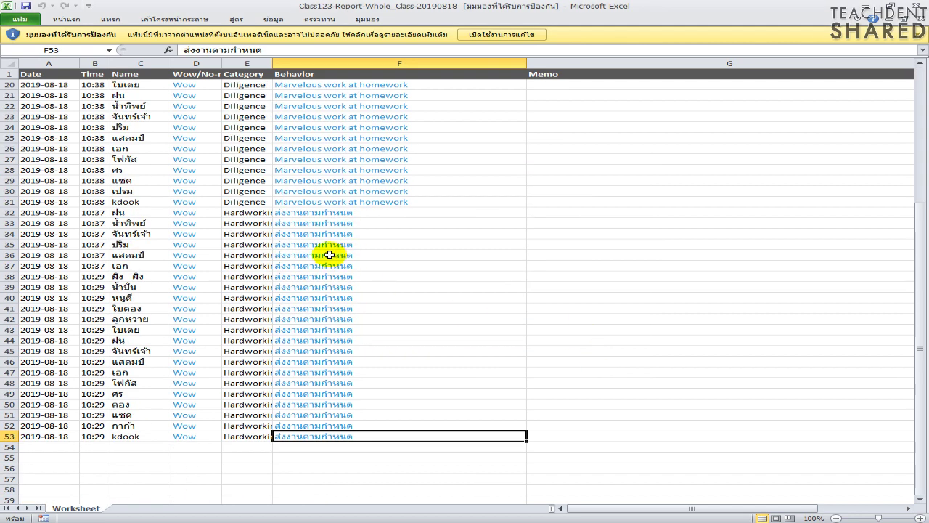
scroll(220, 337, up, 1)
scroll(220, 335, up, 4)
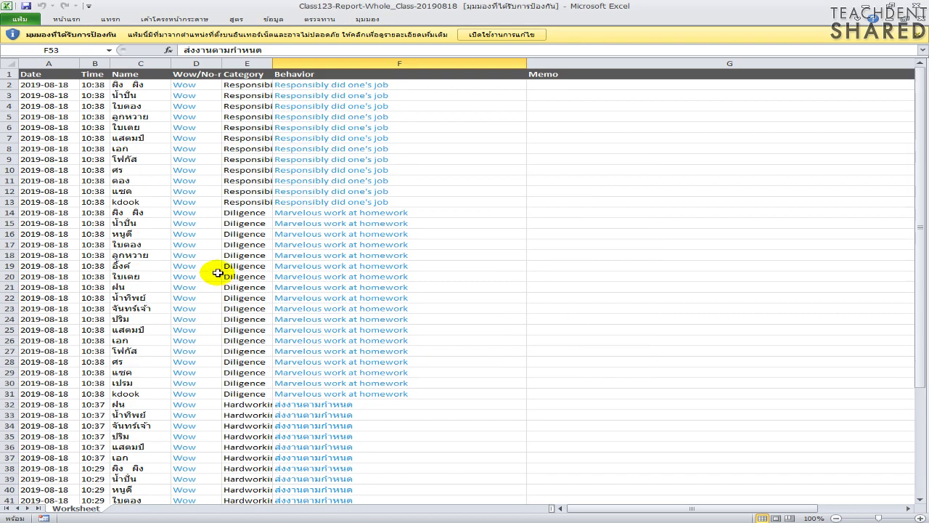
scroll(220, 271, down, 4)
scroll(219, 272, up, 4)
scroll(219, 272, up, 1)
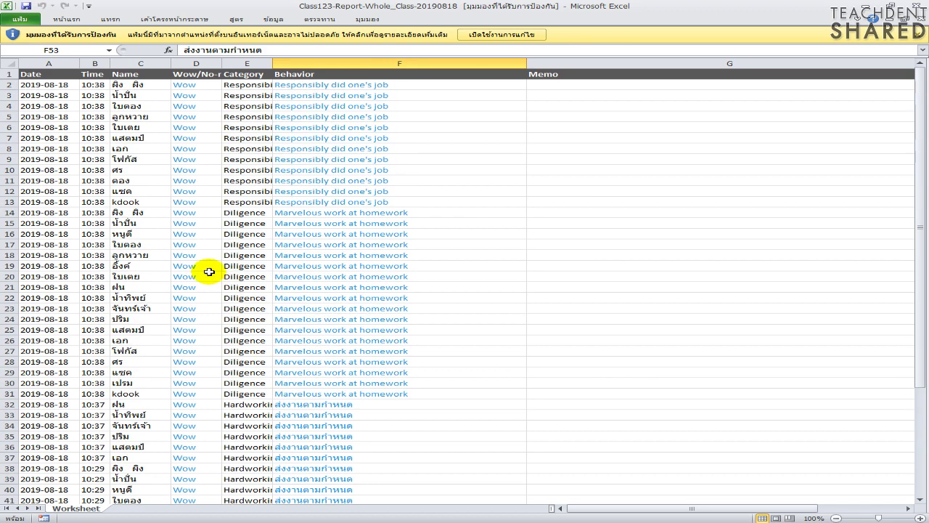
scroll(530, 227, down, 5)
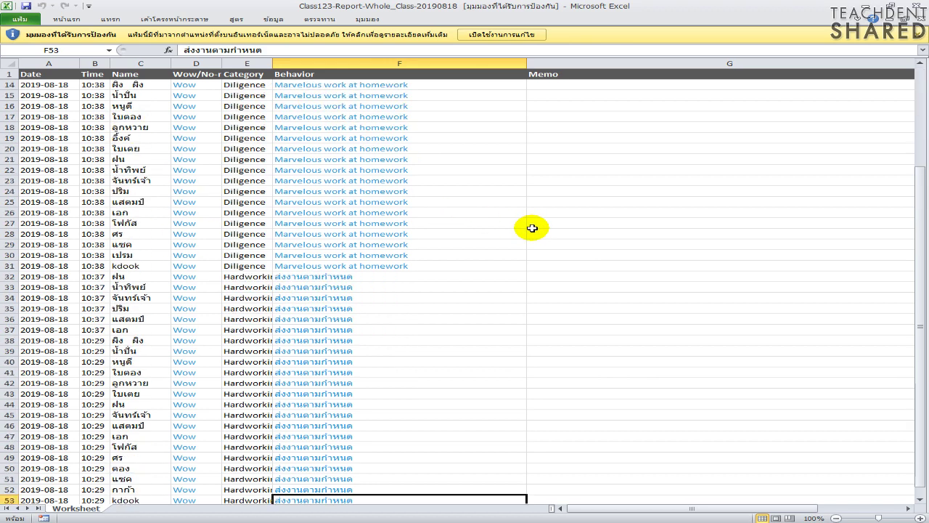